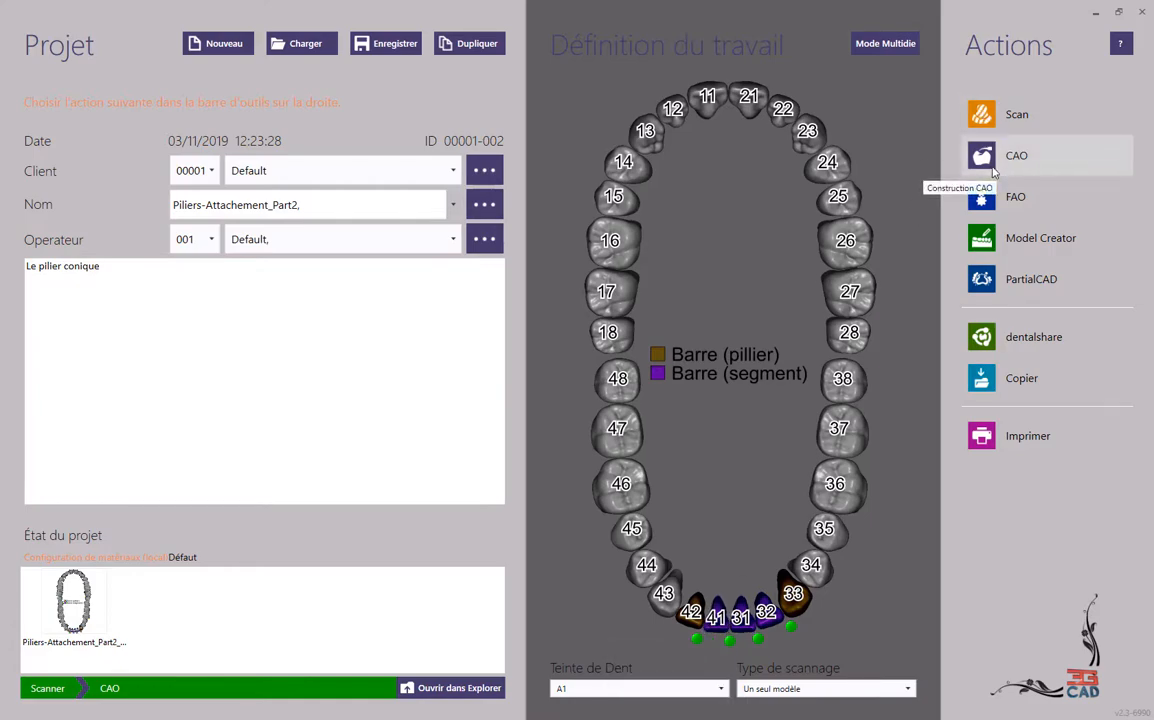
Open the CAO construction for the Piliers-Attachement_Part2 project and bring up the bar between the two pillars.
{"action": "left_click", "coordinate": [993, 172]}
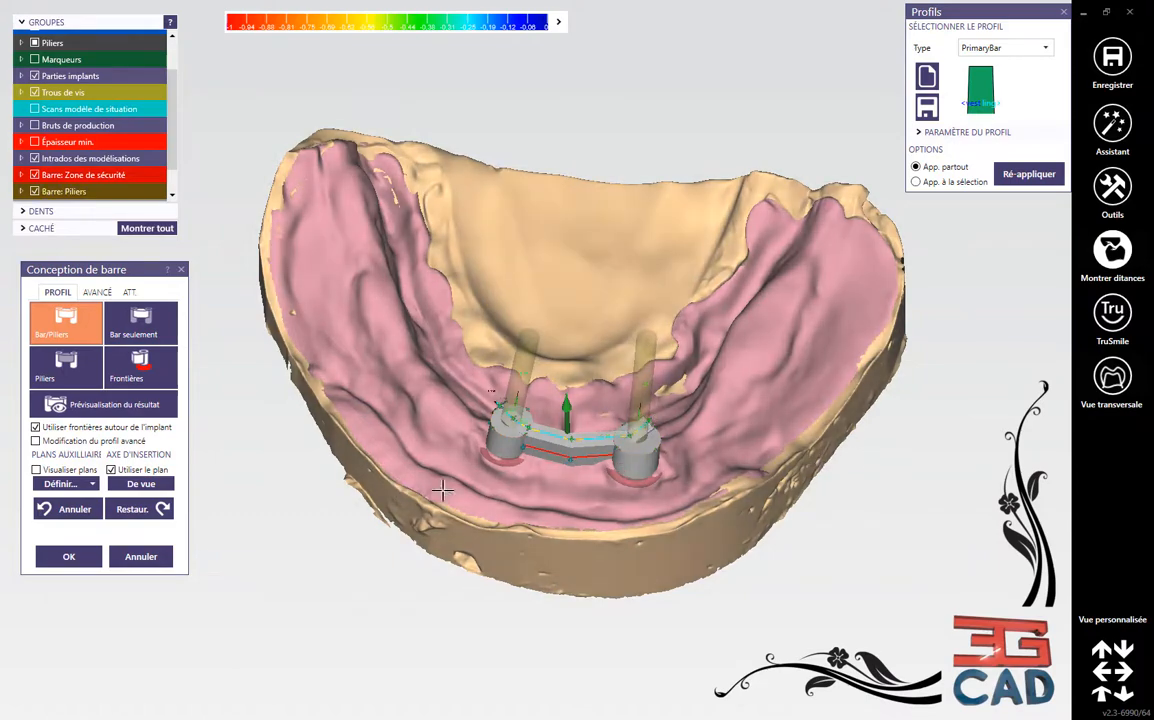
{"action": "right_click_drag", "start_coordinate": [623, 503], "coordinate": [679, 490]}
{"action": "scroll", "coordinate": [433, 314], "scroll_direction": "up", "scroll_amount": 2}
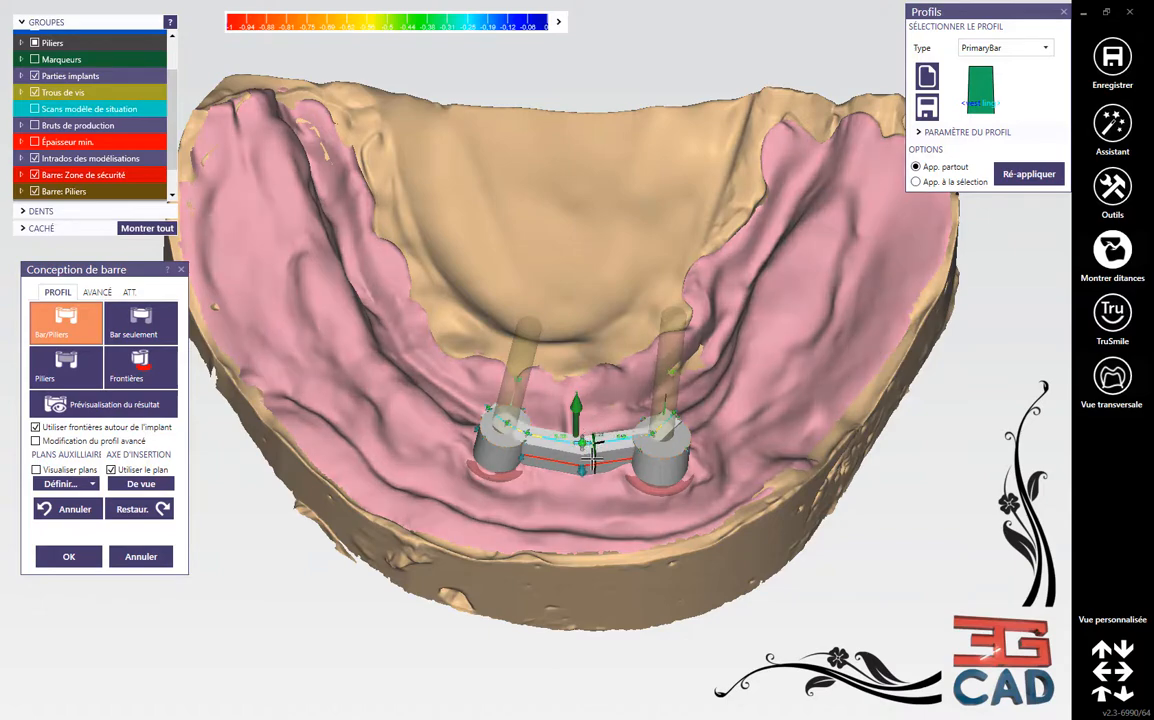
{"action": "scroll", "coordinate": [563, 455], "scroll_direction": "up", "scroll_amount": 3}
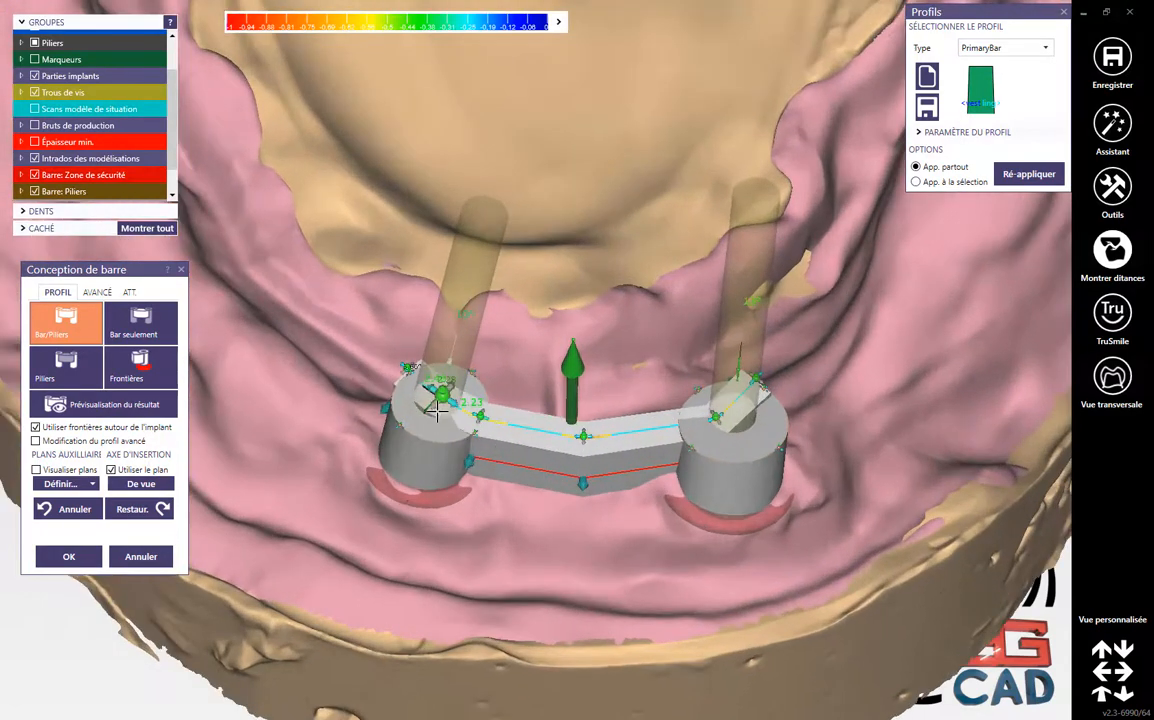
Delete the bar's three control points at the left pillar, detaching the bar from that pillar.
{"action": "left_click_drag", "start_coordinate": [413, 377], "coordinate": [408, 367]}
{"action": "scroll", "coordinate": [407, 367], "scroll_direction": "up", "scroll_amount": 2}
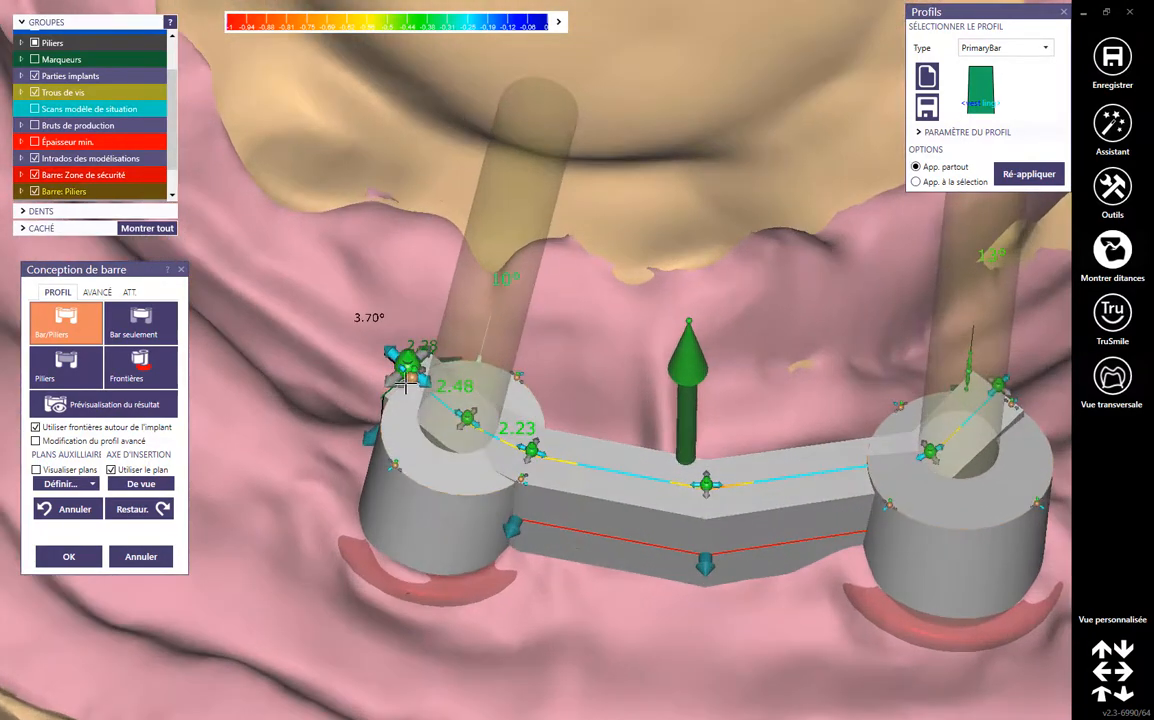
{"action": "scroll", "coordinate": [405, 361], "scroll_direction": "up", "scroll_amount": 2}
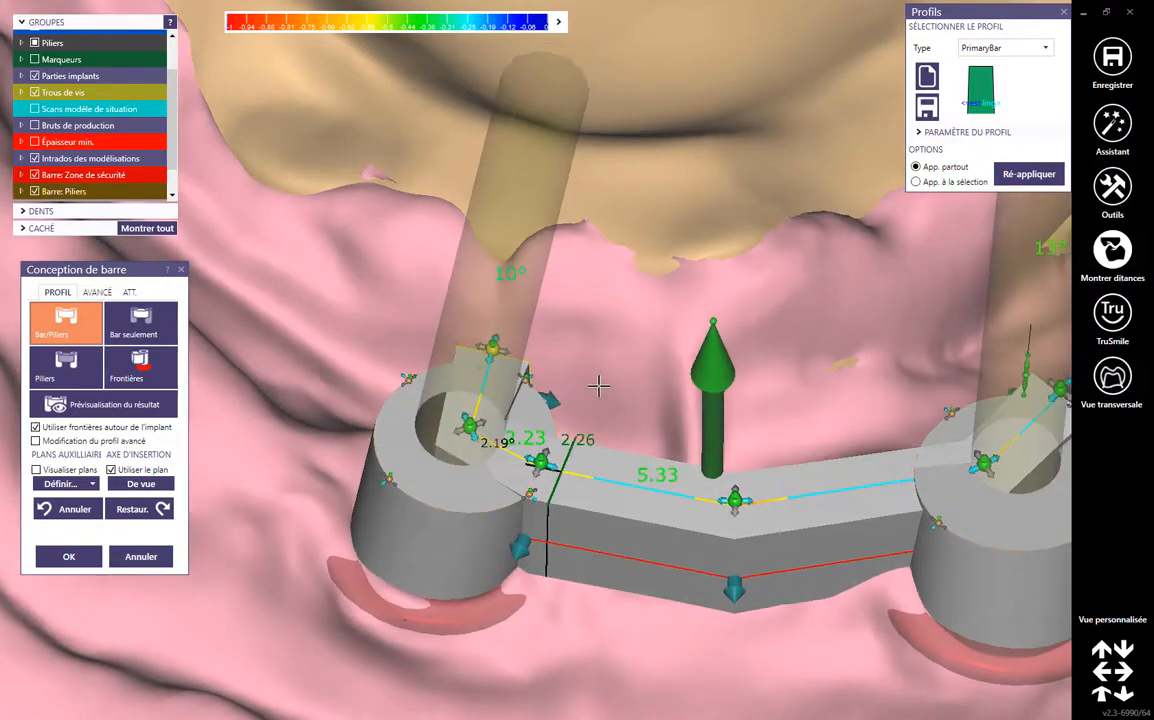
{"action": "right_click_drag", "start_coordinate": [598, 386], "coordinate": [500, 375]}
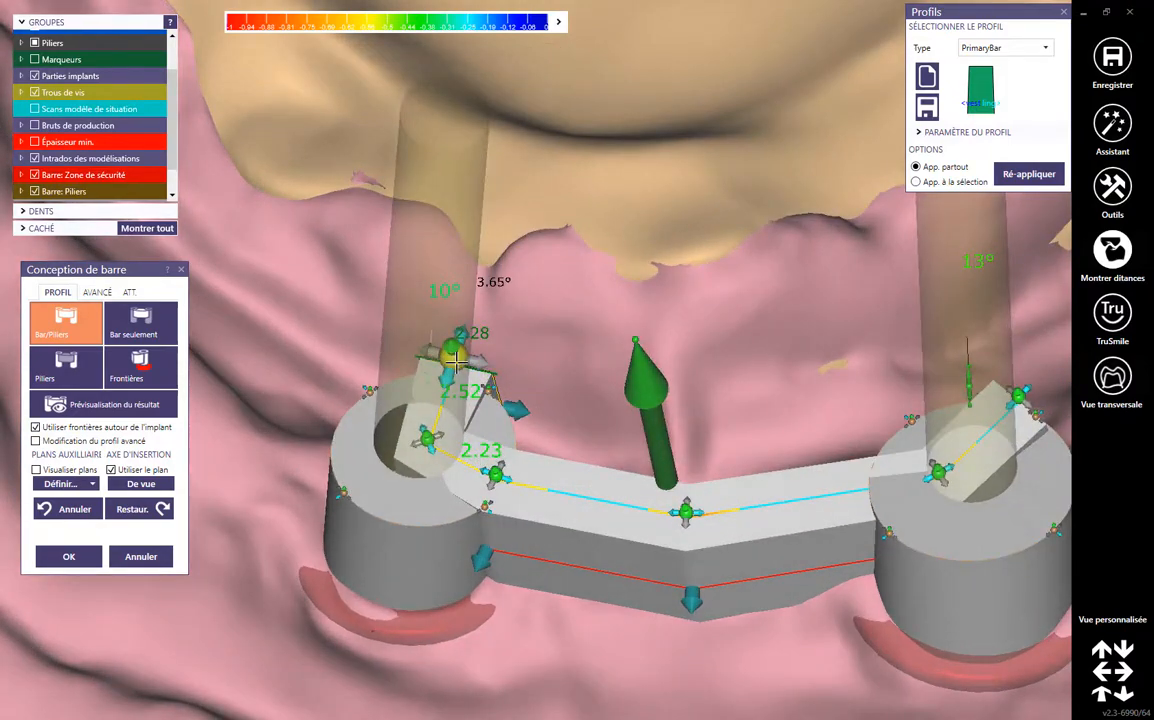
{"action": "right_click", "coordinate": [456, 362]}
{"action": "right_click", "coordinate": [428, 439]}
{"action": "right_click", "coordinate": [495, 474]}
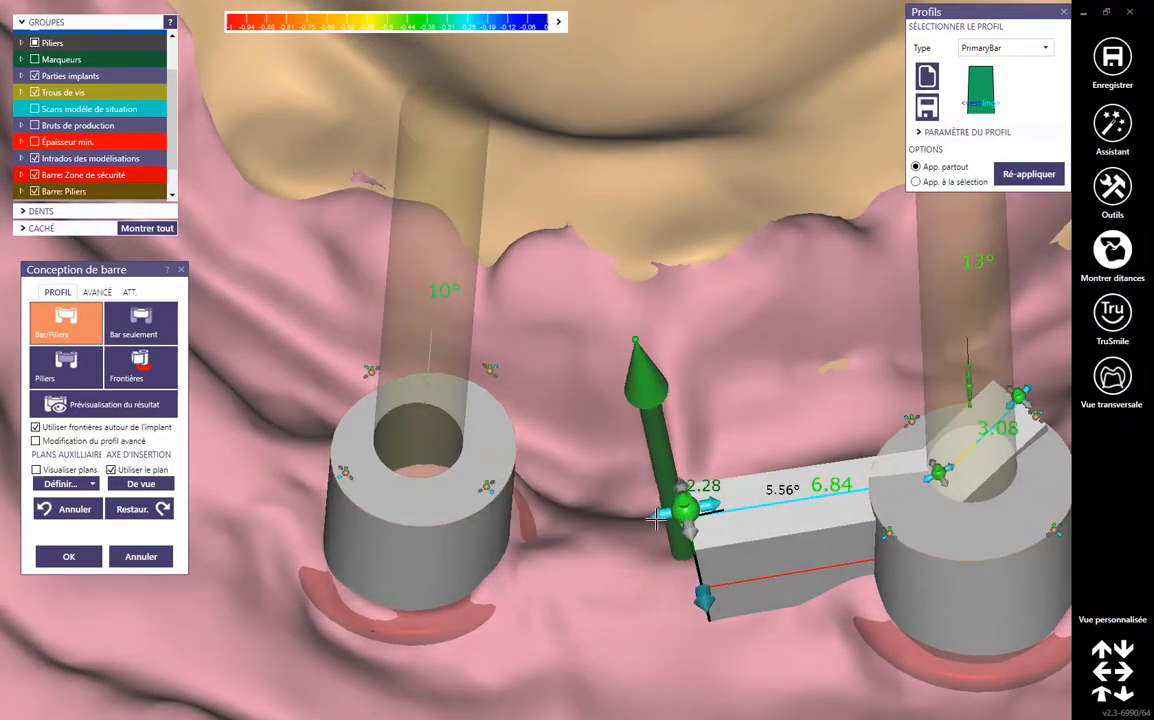
Remove the bar's end point at the right pillar and shrink the remaining segment to a short stub on the palate, clear of both pillars.
{"action": "left_click_drag", "start_coordinate": [685, 530], "coordinate": [692, 420]}
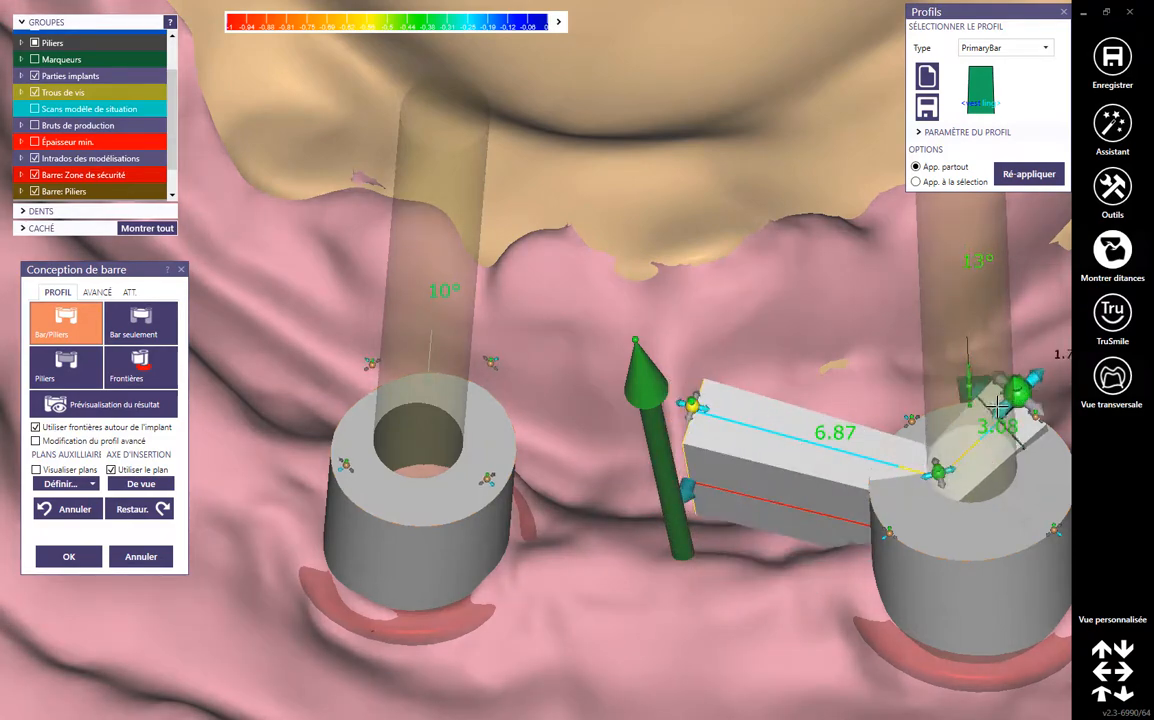
{"action": "right_click", "coordinate": [1018, 395]}
{"action": "left_click_drag", "start_coordinate": [936, 485], "coordinate": [827, 256]}
{"action": "scroll", "coordinate": [771, 393], "scroll_direction": "down", "scroll_amount": 2}
{"action": "right_click_drag", "start_coordinate": [771, 393], "coordinate": [716, 426]}
{"action": "left_click_drag", "start_coordinate": [716, 424], "coordinate": [613, 70]}
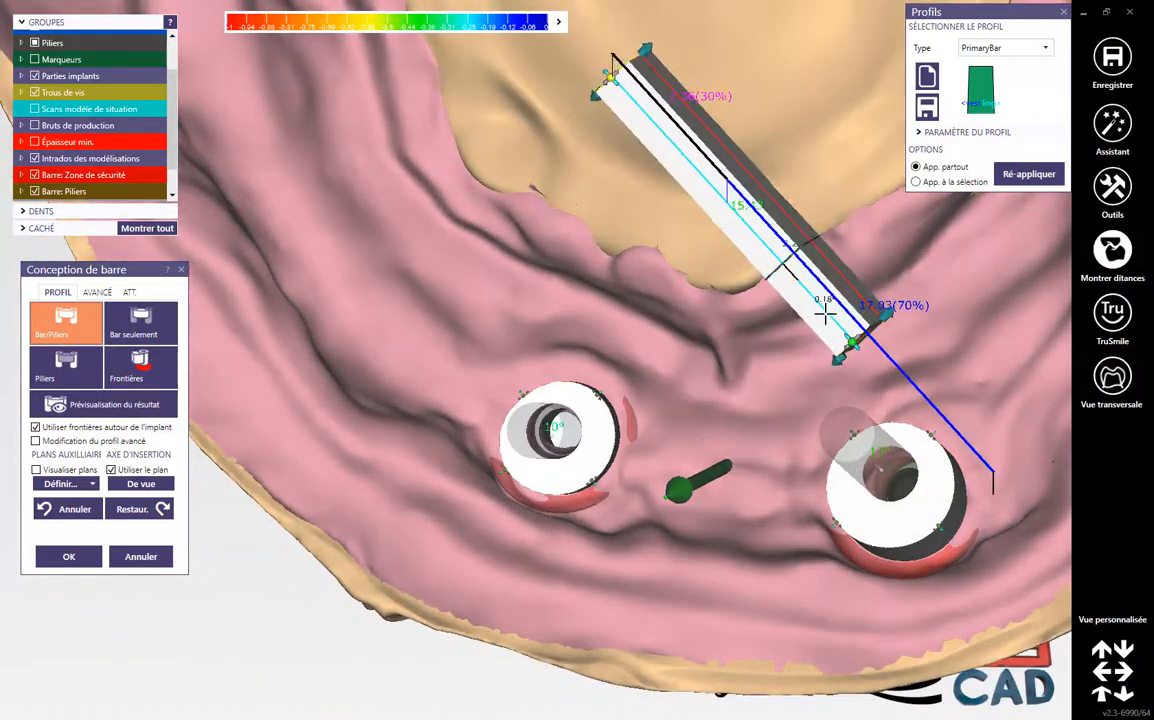
{"action": "left_click_drag", "start_coordinate": [848, 338], "coordinate": [645, 88]}
{"action": "scroll", "coordinate": [680, 276], "scroll_direction": "down", "scroll_amount": 2}
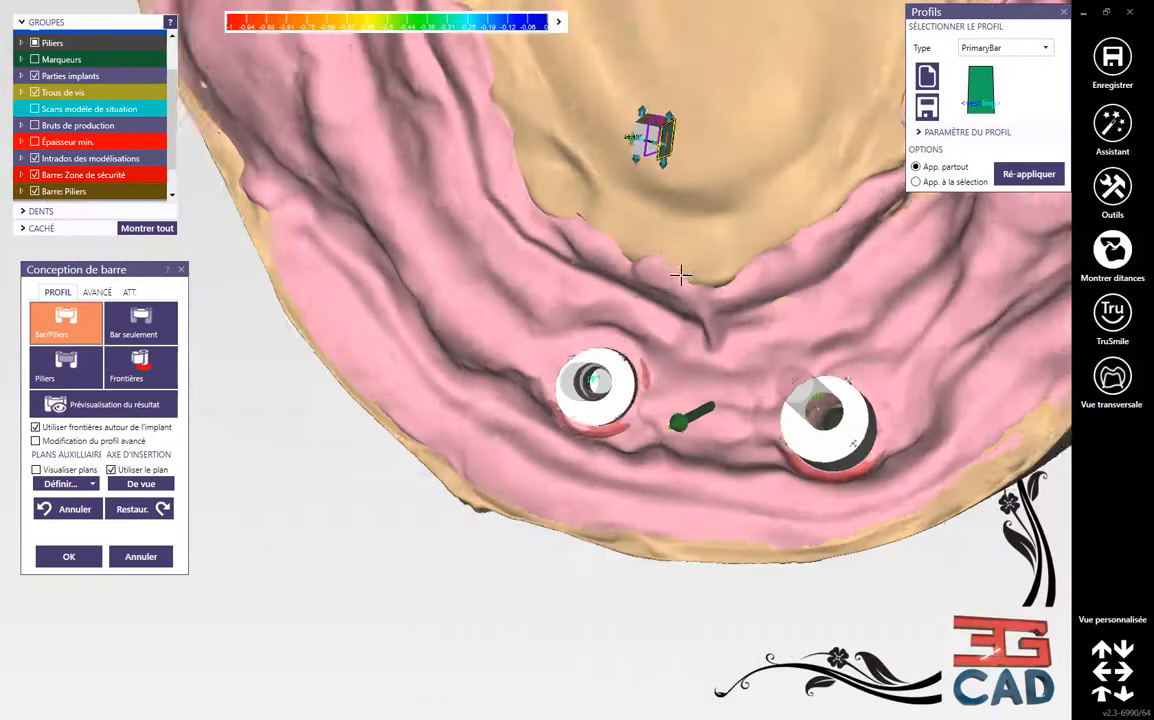
Display the Trous de vis cylinders as opaque solids above the two pillars.
{"action": "right_click_drag", "start_coordinate": [680, 276], "coordinate": [424, 254]}
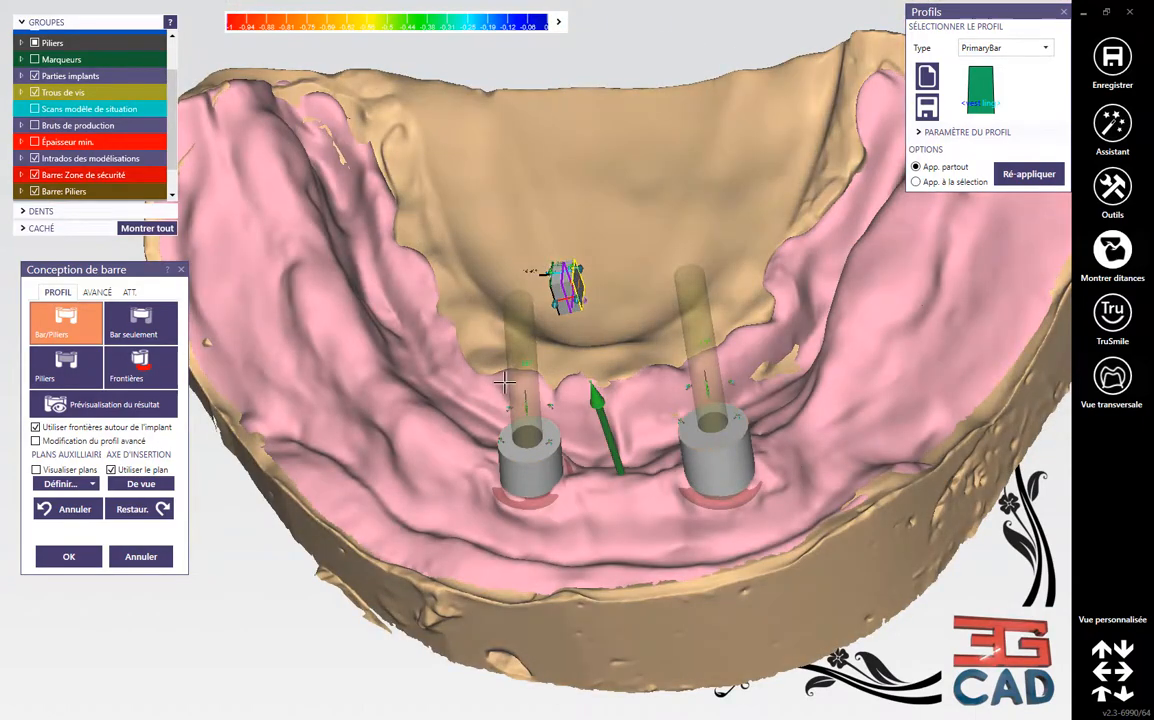
{"action": "scroll", "coordinate": [559, 388], "scroll_direction": "down", "scroll_amount": 2}
{"action": "right_click_drag", "start_coordinate": [559, 388], "coordinate": [580, 356]}
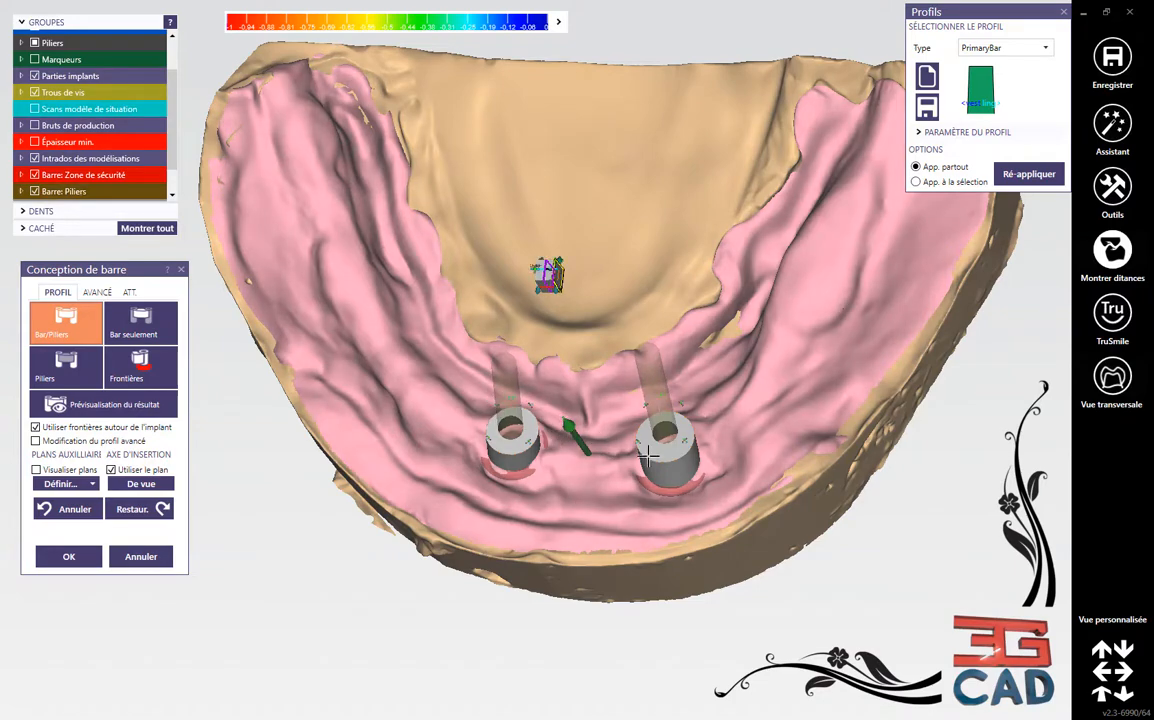
{"action": "right_click_drag", "start_coordinate": [567, 396], "coordinate": [587, 394]}
{"action": "scroll", "coordinate": [590, 417], "scroll_direction": "up", "scroll_amount": 2}
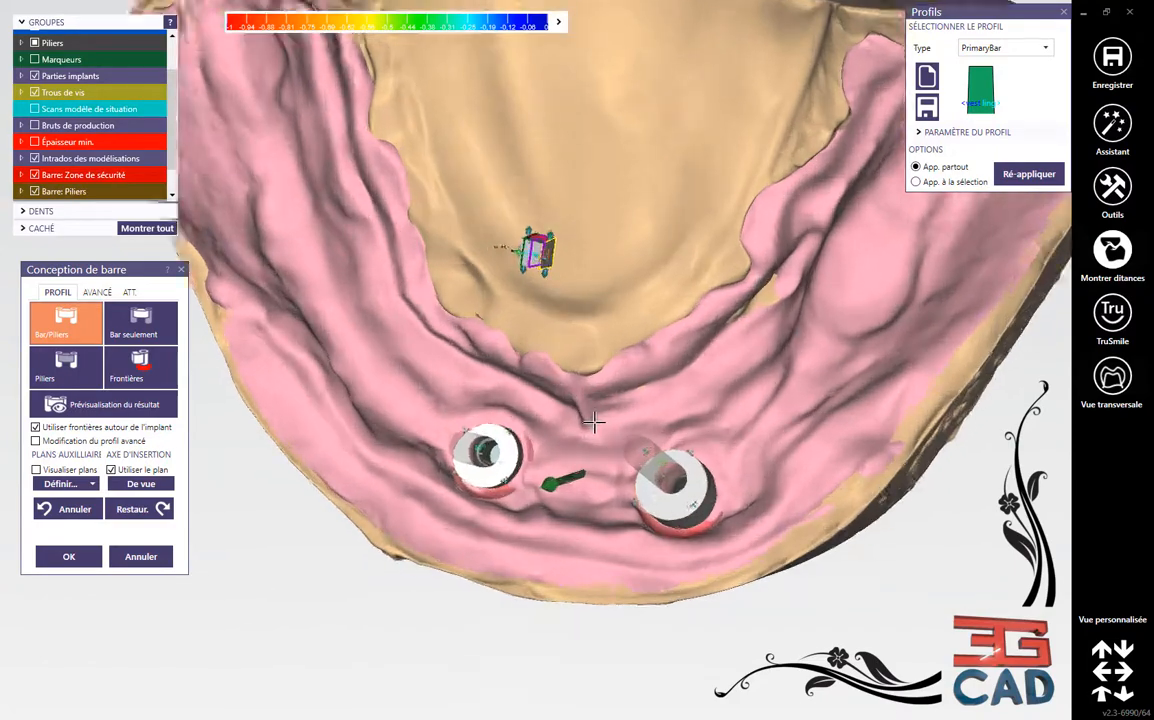
{"action": "middle_click_drag", "start_coordinate": [611, 425], "coordinate": [587, 399]}
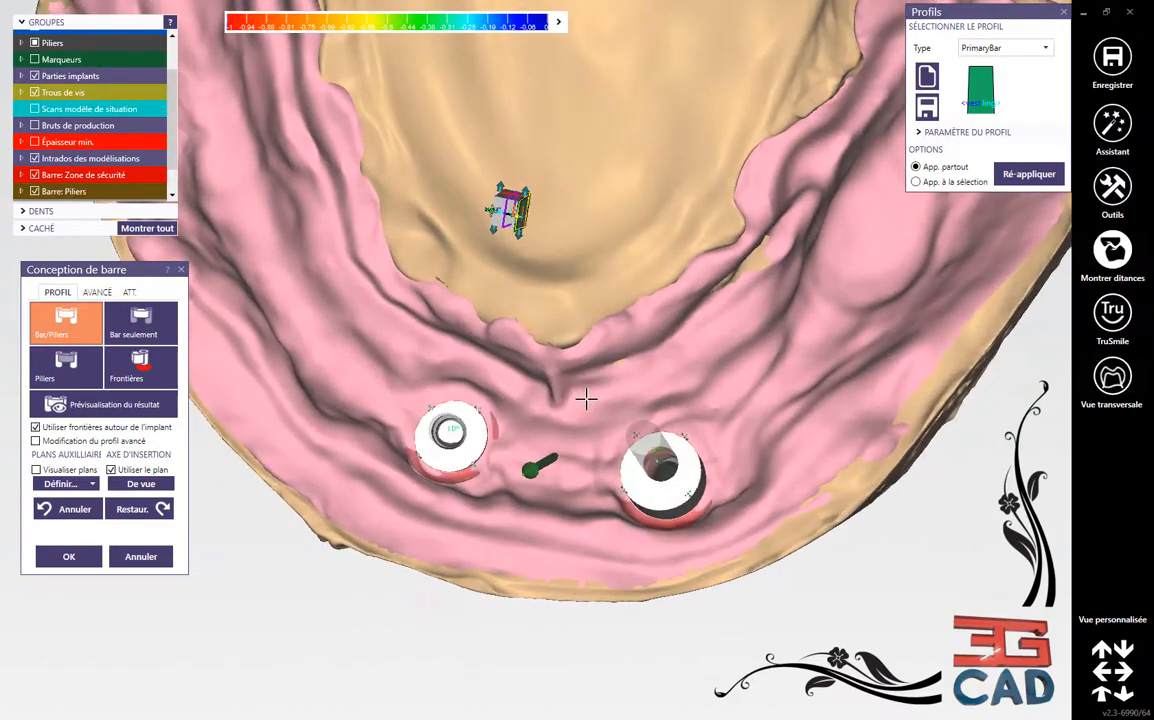
{"action": "right_click_drag", "start_coordinate": [586, 399], "coordinate": [586, 399]}
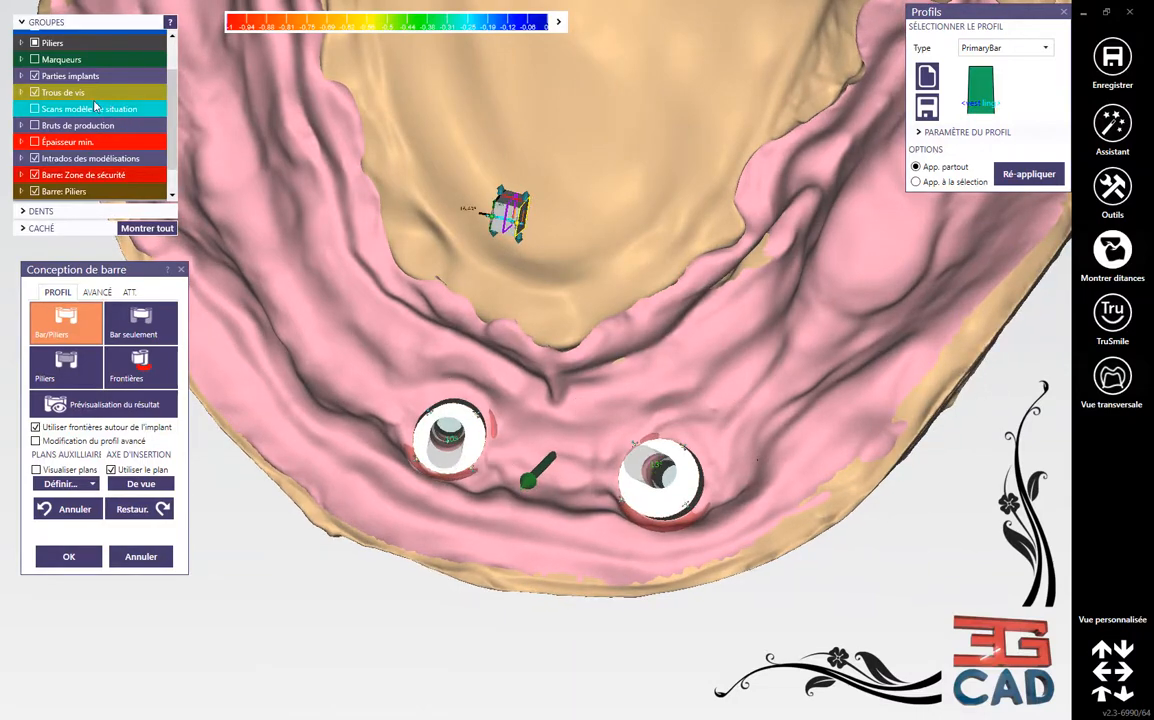
{"action": "left_click", "coordinate": [58, 90]}
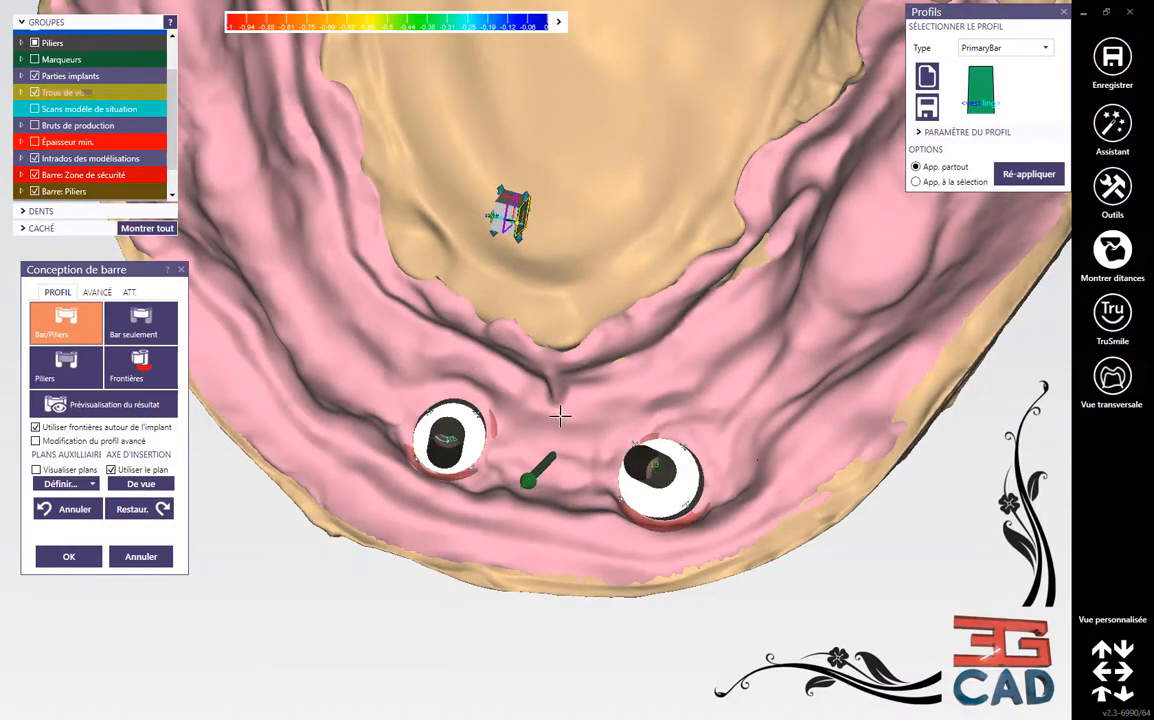
{"action": "right_click_drag", "start_coordinate": [560, 416], "coordinate": [520, 562]}
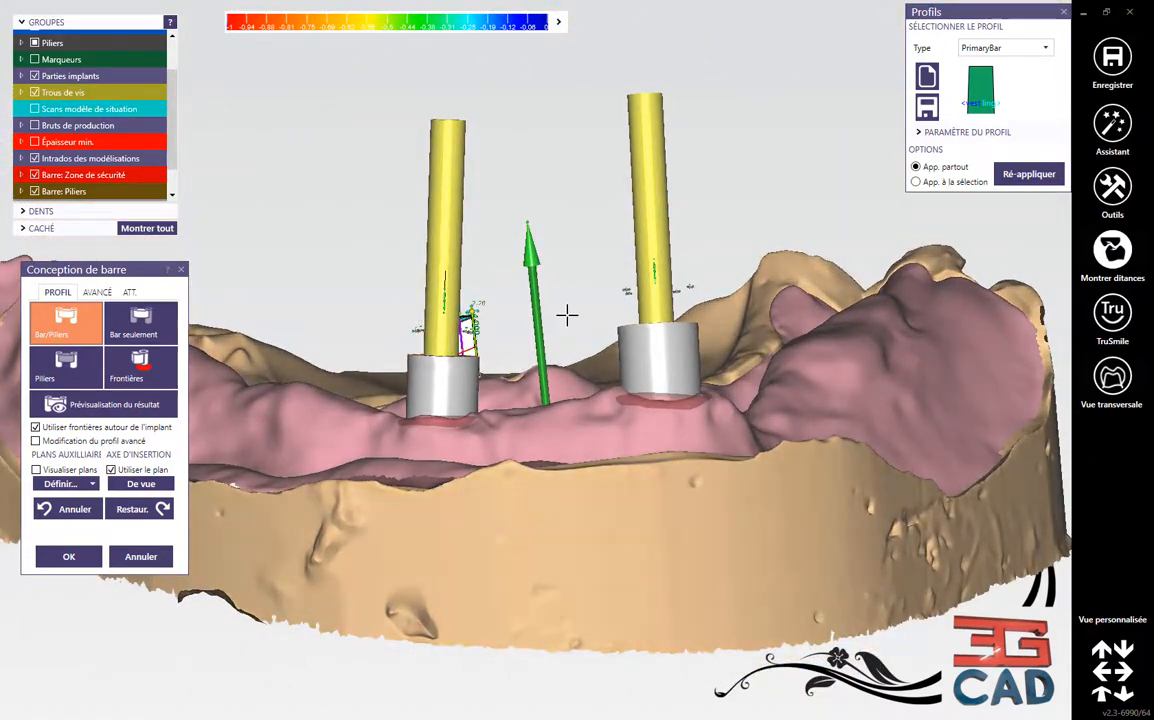
Realign the insertion axis arrow with the view from above the two pillars.
{"action": "left_click_drag", "start_coordinate": [531, 216], "coordinate": [535, 264]}
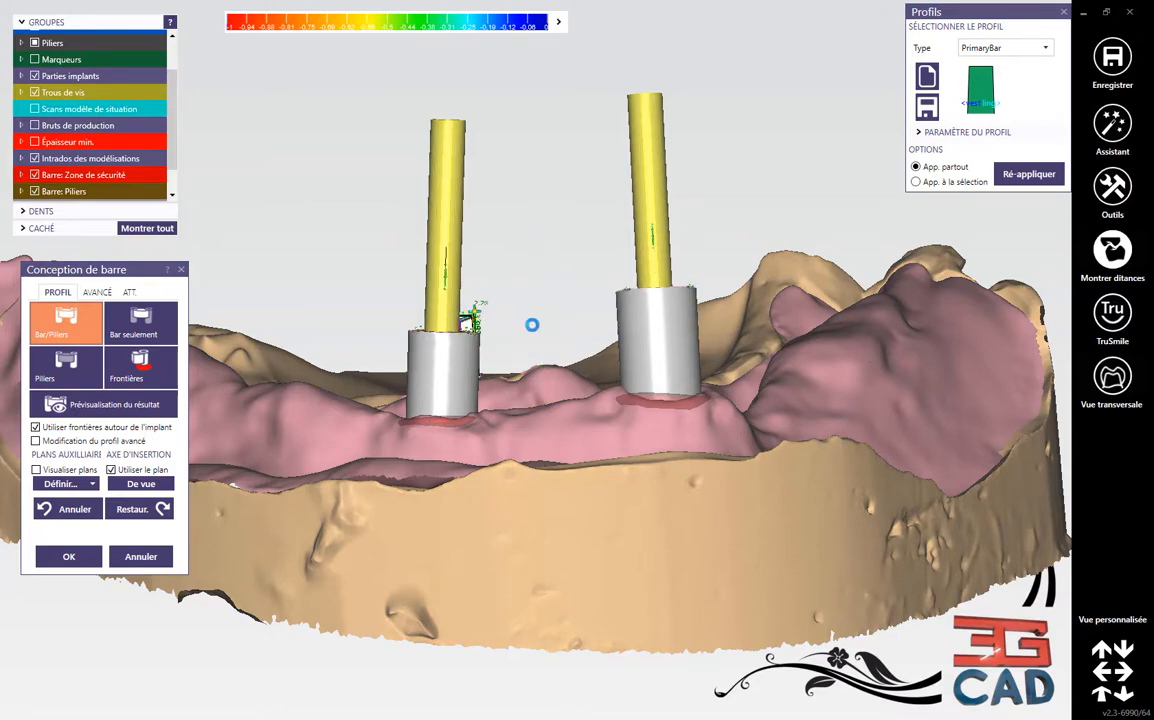
{"action": "left_click", "coordinate": [1102, 648]}
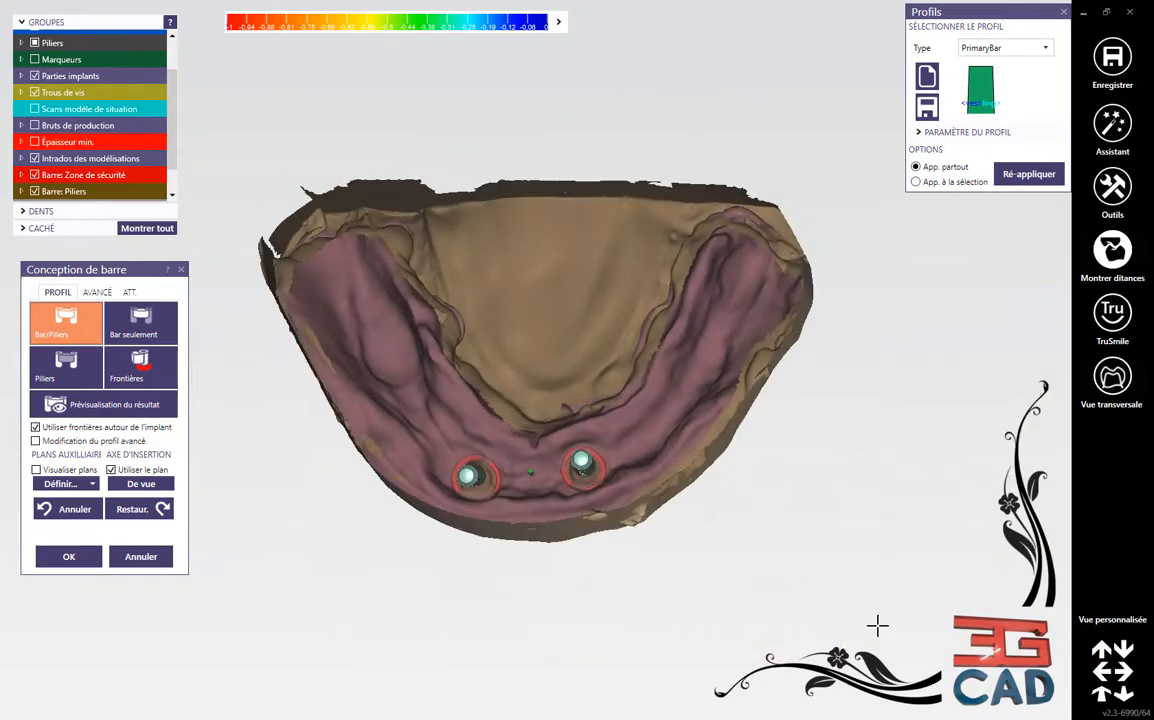
{"action": "left_click", "coordinate": [1122, 648]}
{"action": "scroll", "coordinate": [516, 486], "scroll_direction": "up", "scroll_amount": 5}
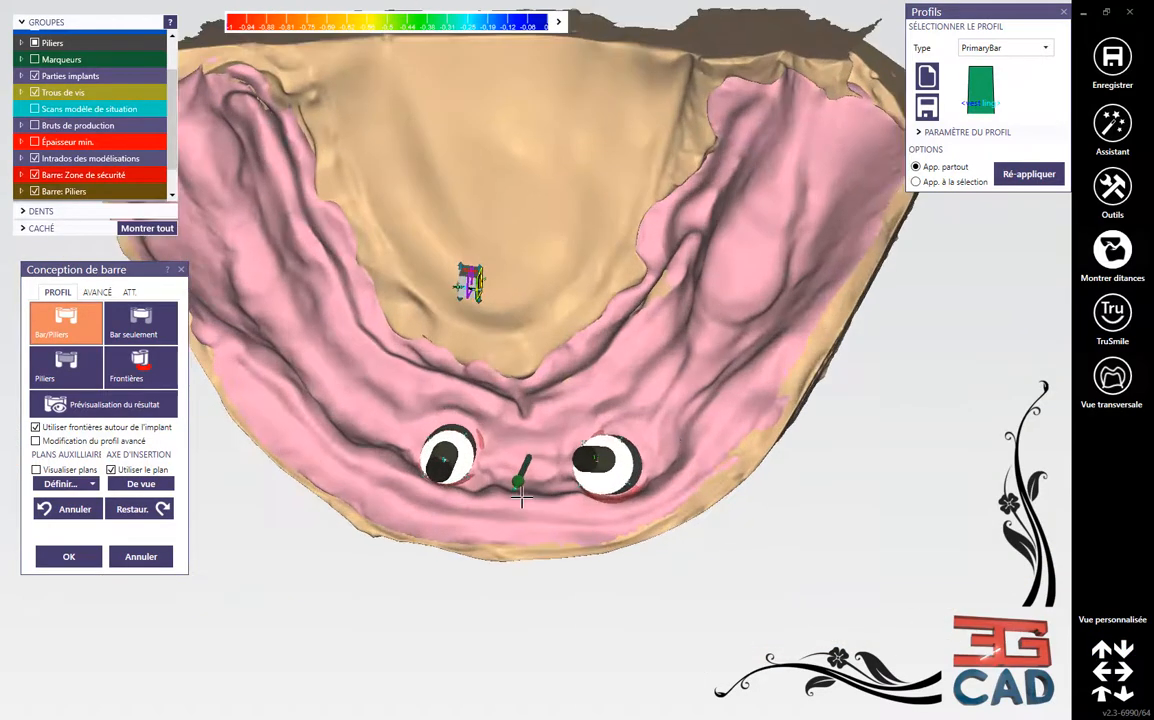
{"action": "scroll", "coordinate": [516, 486], "scroll_direction": "up", "scroll_amount": 3}
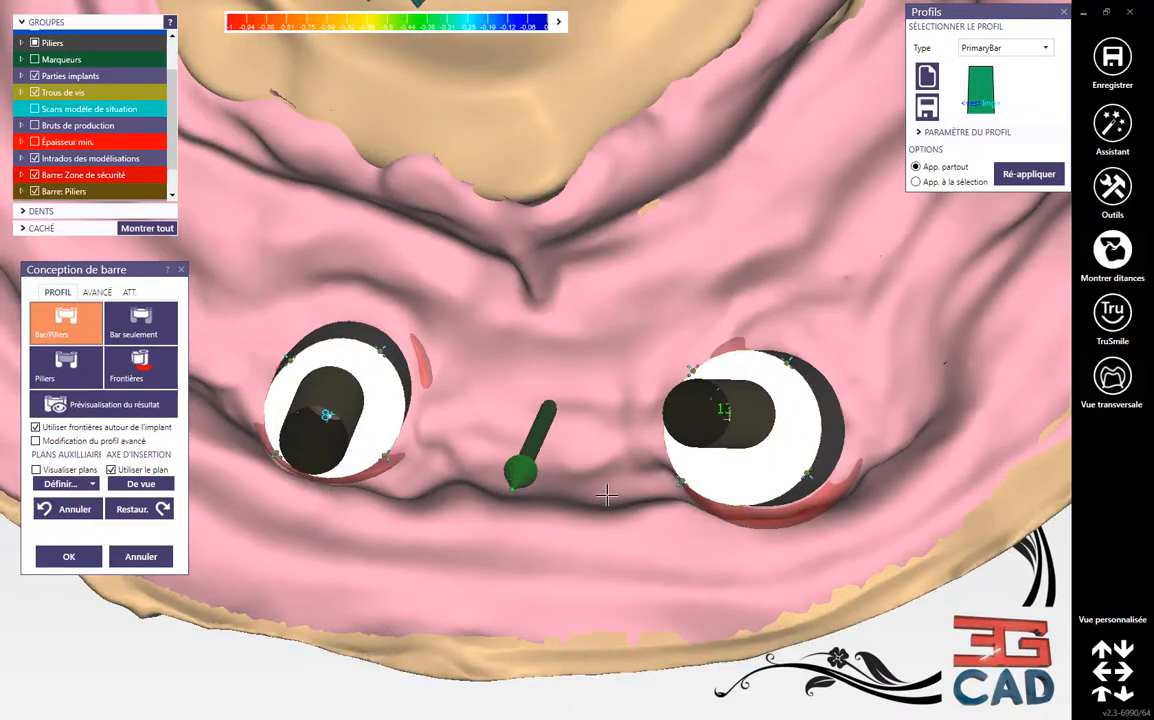
{"action": "right_click_drag", "start_coordinate": [606, 494], "coordinate": [606, 494]}
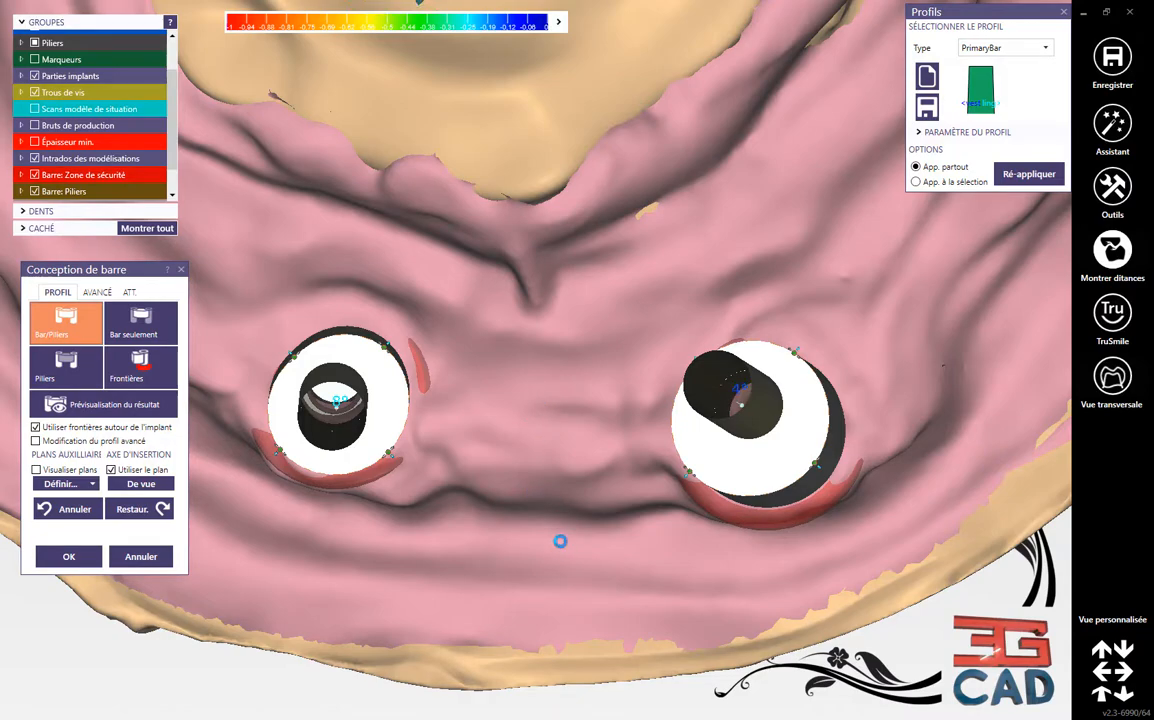
{"action": "scroll", "coordinate": [561, 541], "scroll_direction": "down", "scroll_amount": 2}
{"action": "scroll", "coordinate": [597, 507], "scroll_direction": "down", "scroll_amount": 3}
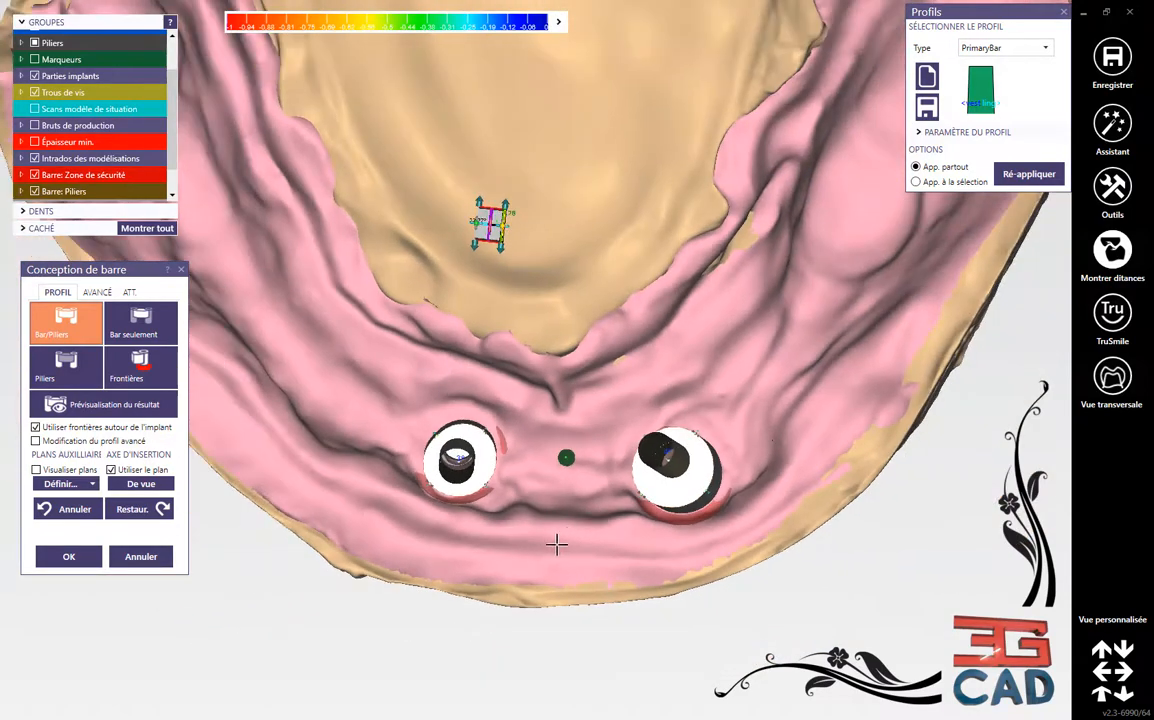
Lower the top edge of the right pillar to leave a short collar just above the gum.
{"action": "right_click_drag", "start_coordinate": [556, 546], "coordinate": [557, 534]}
{"action": "scroll", "coordinate": [601, 255], "scroll_direction": "down", "scroll_amount": 2}
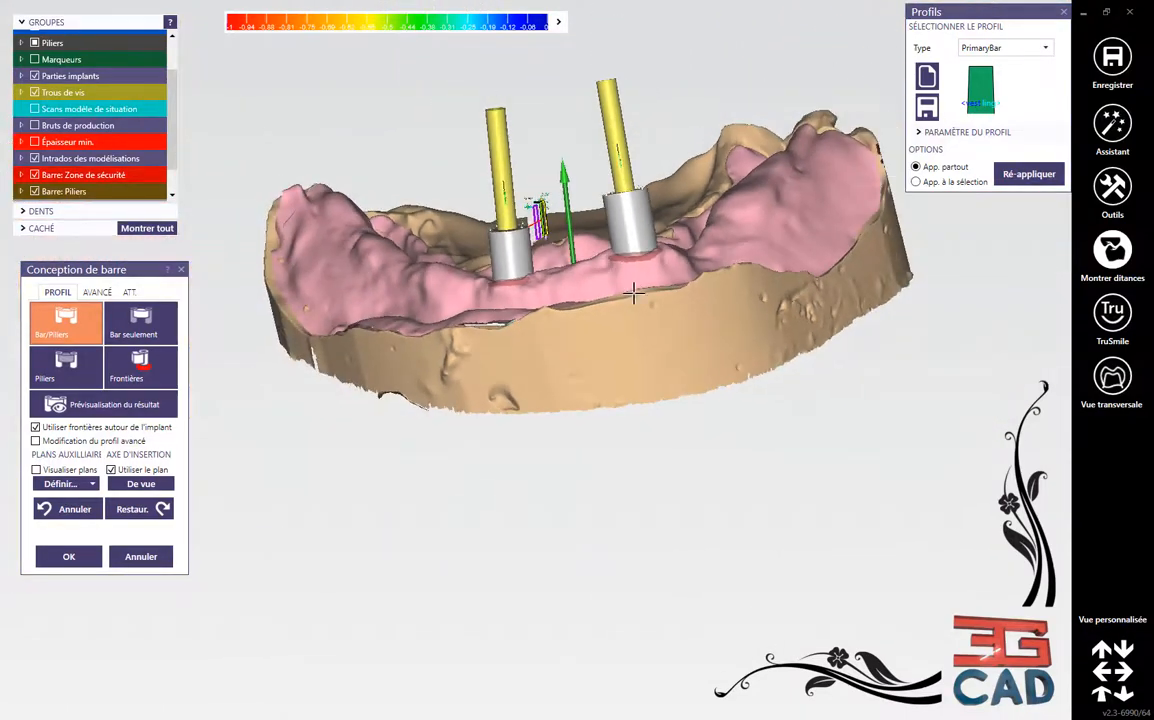
{"action": "scroll", "coordinate": [601, 341], "scroll_direction": "up", "scroll_amount": 5}
{"action": "scroll", "coordinate": [601, 341], "scroll_direction": "up", "scroll_amount": 2}
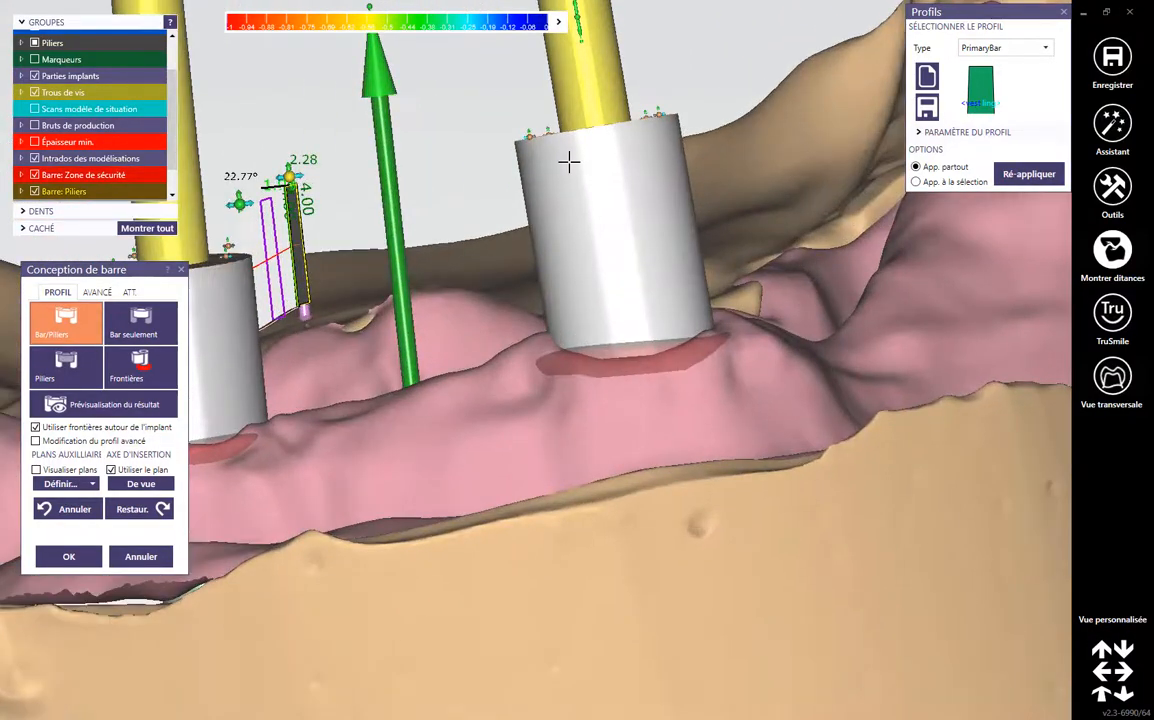
{"action": "middle_click", "coordinate": [595, 173]}
{"action": "right_click_drag", "start_coordinate": [634, 445], "coordinate": [634, 378]}
{"action": "scroll", "coordinate": [601, 300], "scroll_direction": "up", "scroll_amount": 2}
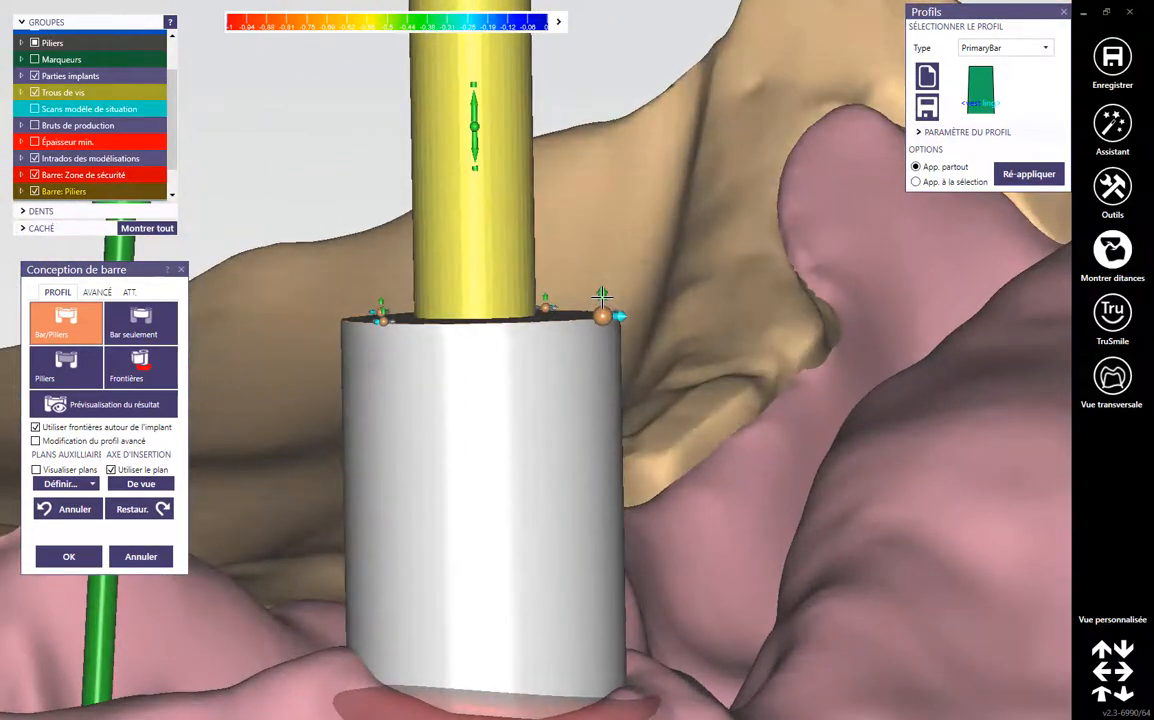
{"action": "right_click_drag", "start_coordinate": [604, 293], "coordinate": [652, 518]}
Lower the top edge of the left pillar to leave a short collar just above the gum.
{"action": "scroll", "coordinate": [675, 502], "scroll_direction": "down", "scroll_amount": 5}
{"action": "right_click_drag", "start_coordinate": [253, 577], "coordinate": [497, 564]}
{"action": "scroll", "coordinate": [563, 315], "scroll_direction": "up", "scroll_amount": 3}
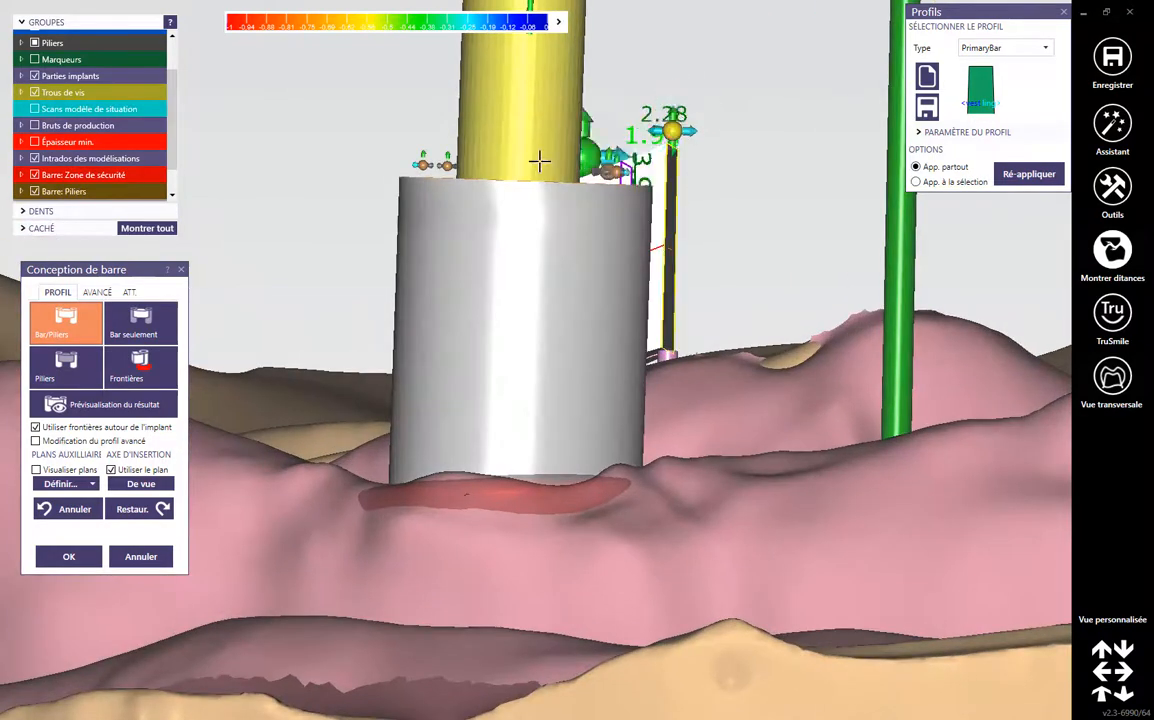
{"action": "left_click_drag", "start_coordinate": [425, 163], "coordinate": [414, 410]}
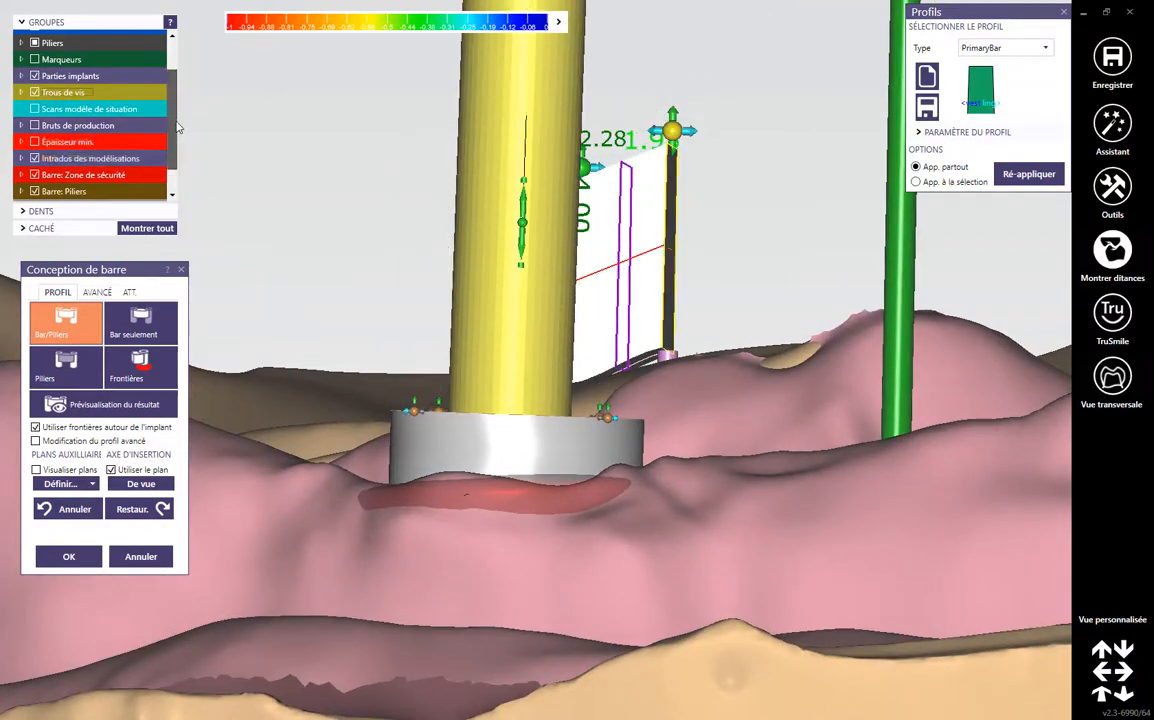
Hide the Barre: Profile group and fine-tune the left pillar's height by raising its top edge slightly.
{"action": "mouse_move", "coordinate": [176, 127]}
{"action": "left_mouse_down"}
{"action": "mouse_move", "coordinate": [173, 87]}
{"action": "mouse_move", "coordinate": [169, 148]}
{"action": "left_mouse_up"}
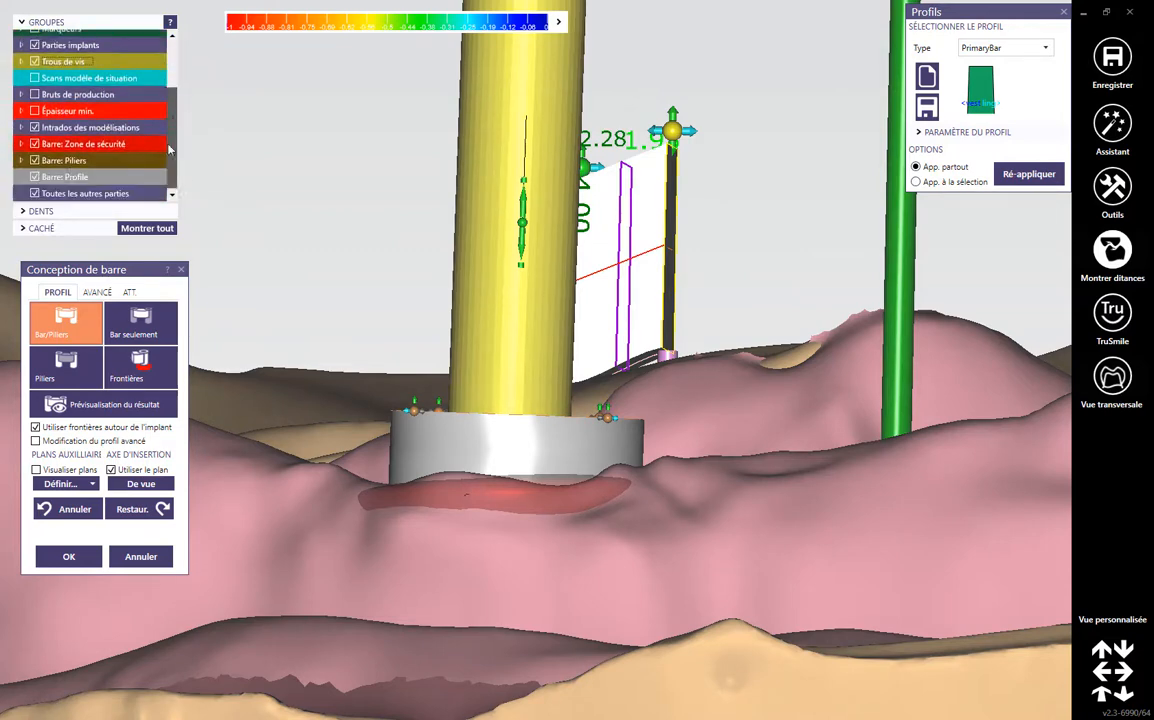
{"action": "left_click", "coordinate": [35, 178]}
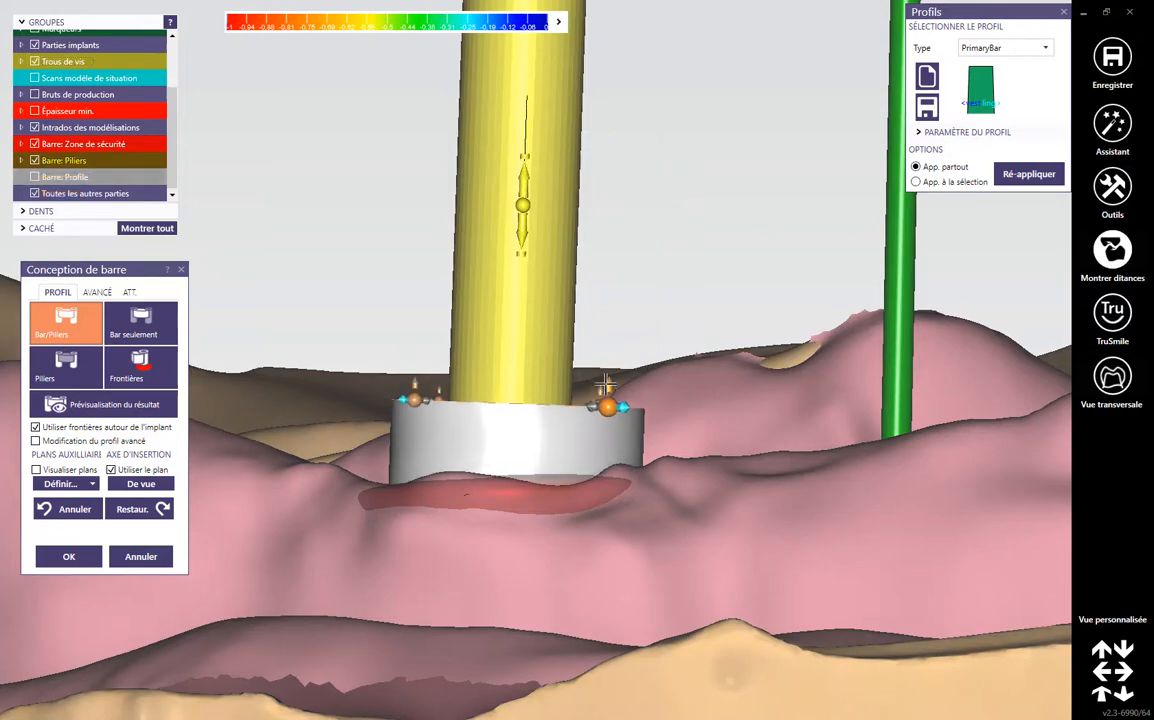
{"action": "scroll", "coordinate": [601, 381], "scroll_direction": "down", "scroll_amount": 2}
{"action": "scroll", "coordinate": [601, 381], "scroll_direction": "down", "scroll_amount": 4}
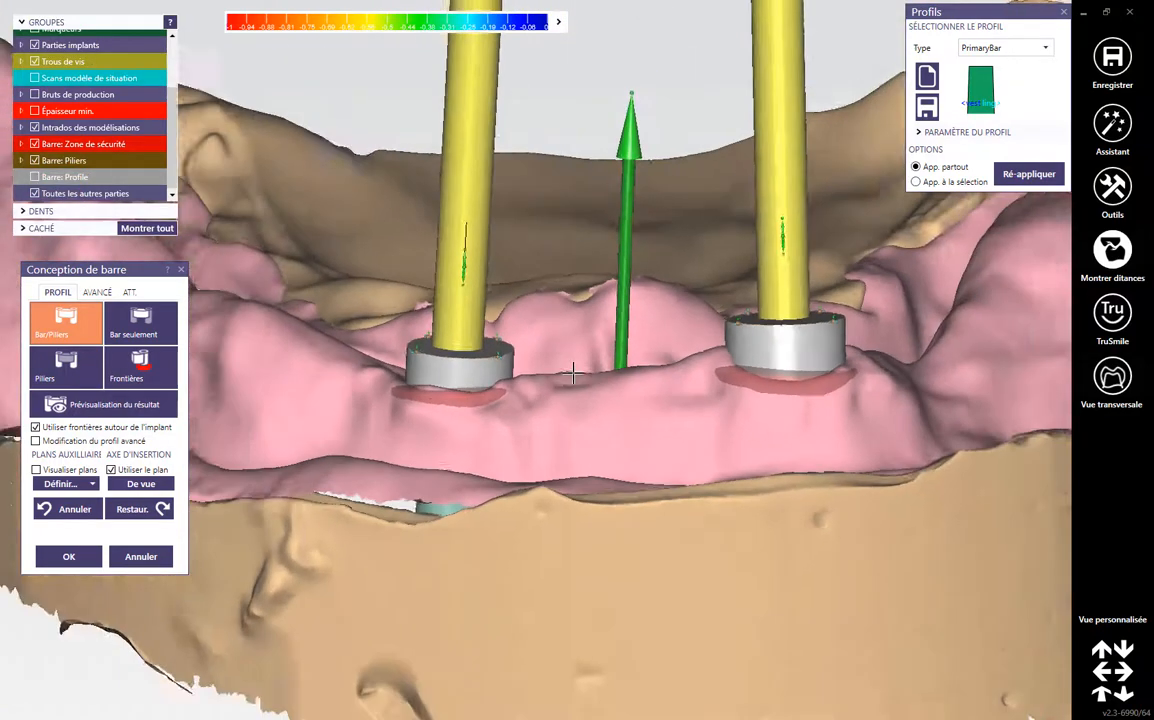
Start adding an attachment to the bar design from the EG_CAD library and accept the unofficial library notice.
{"action": "scroll", "coordinate": [576, 384], "scroll_direction": "down", "scroll_amount": 2}
{"action": "right_click_drag", "start_coordinate": [580, 393], "coordinate": [580, 400]}
{"action": "left_click", "coordinate": [128, 293]}
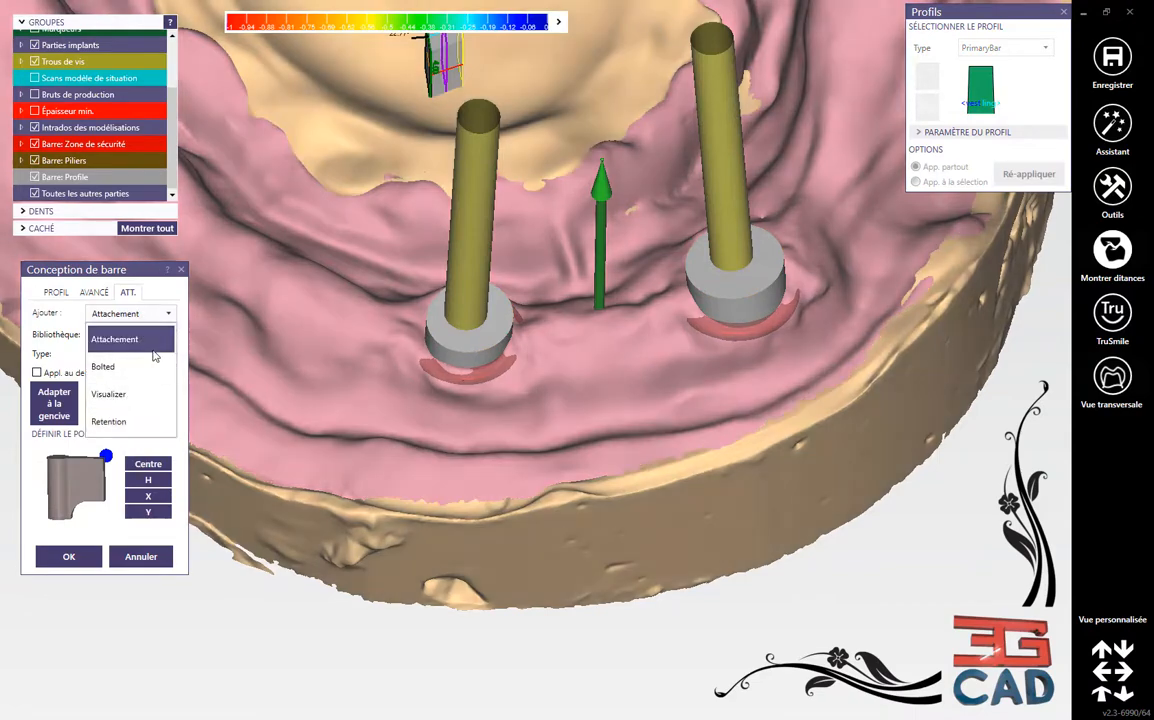
{"action": "left_click", "coordinate": [155, 338]}
{"action": "left_click", "coordinate": [155, 338]}
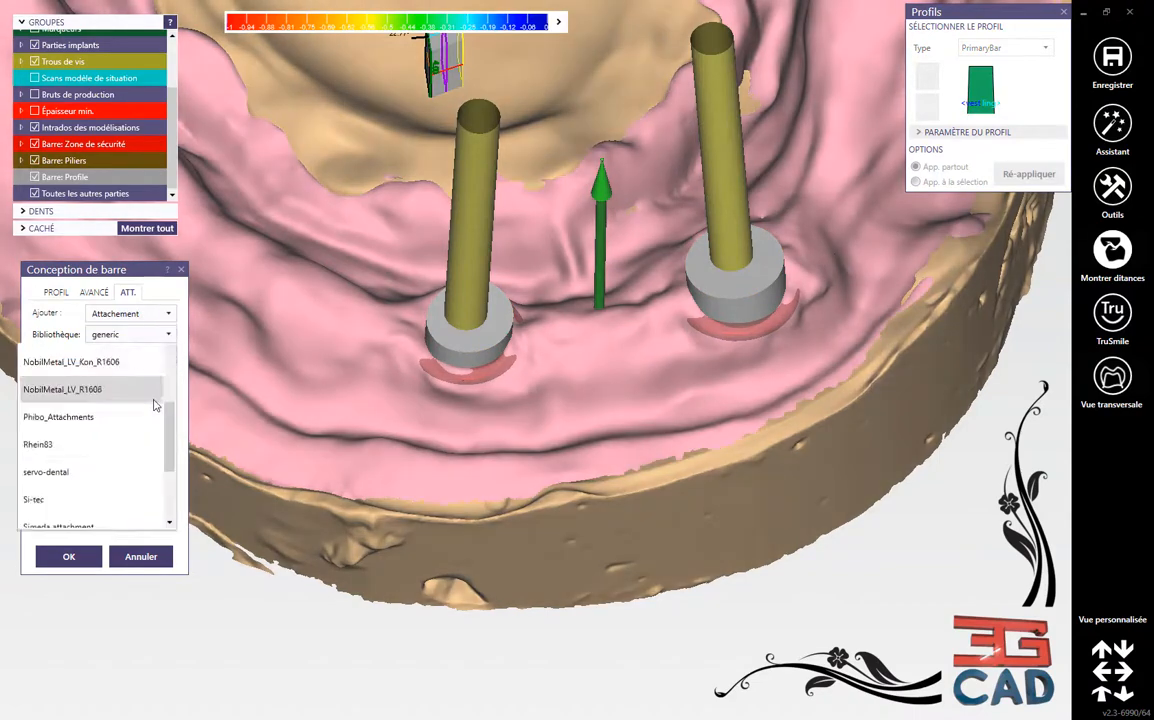
{"action": "scroll", "coordinate": [107, 441], "scroll_direction": "down", "scroll_amount": 3}
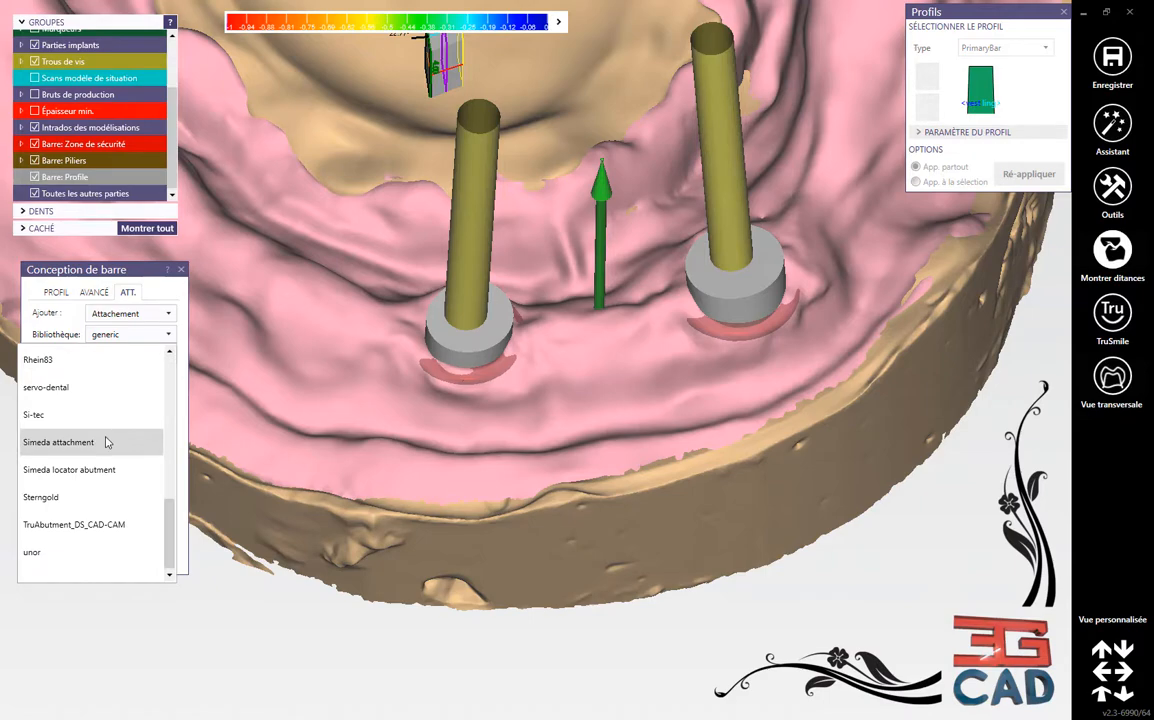
{"action": "scroll", "coordinate": [107, 442], "scroll_direction": "up", "scroll_amount": 3}
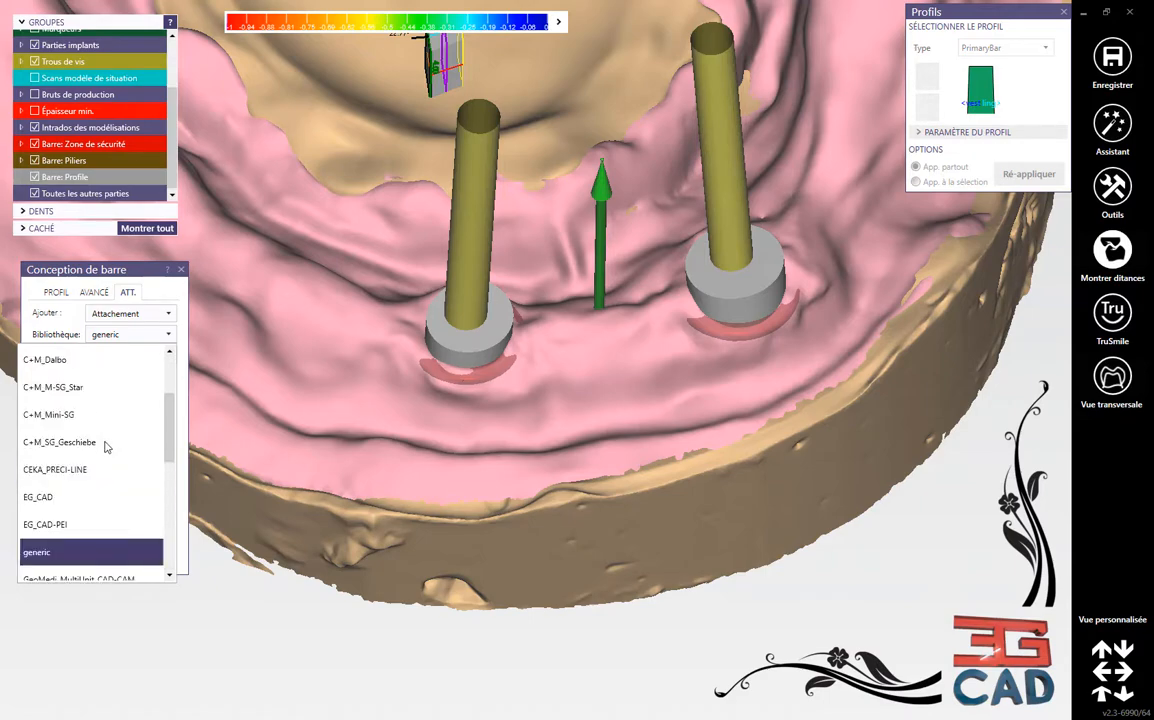
{"action": "left_click", "coordinate": [40, 498]}
{"action": "left_click", "coordinate": [668, 483]}
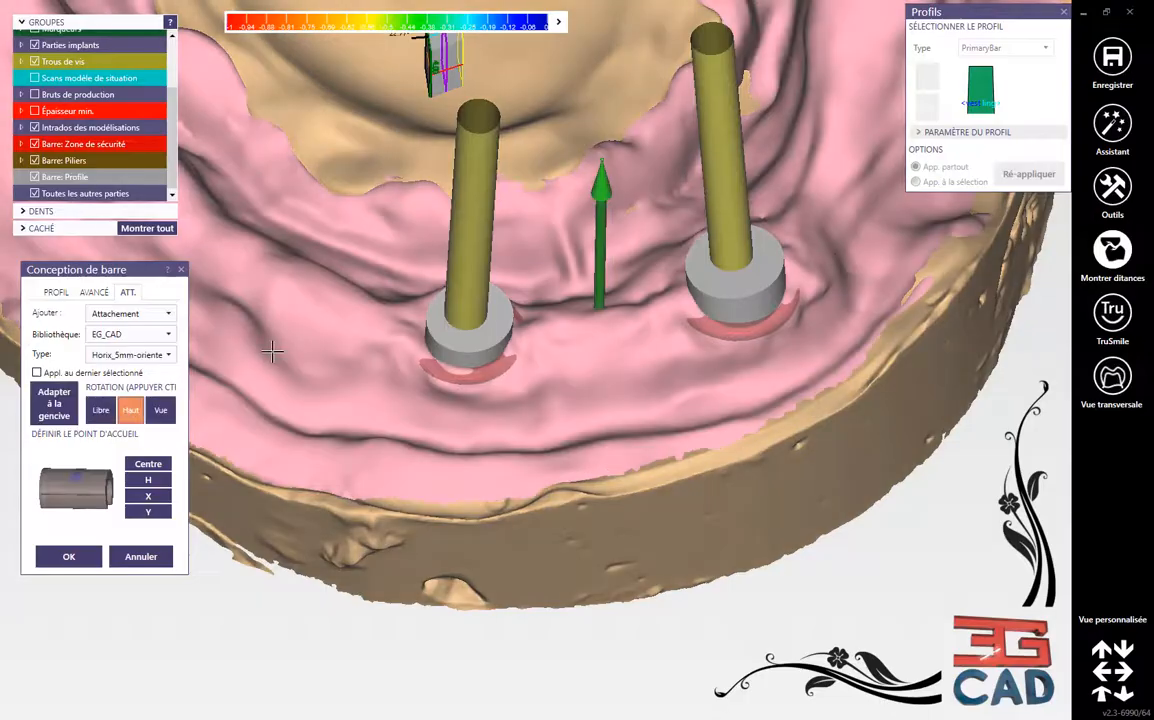
Choose the Isopost.stl attachment type, accept the library notice, and place one attachment on top of each pillar.
{"action": "left_click", "coordinate": [161, 357]}
{"action": "scroll", "coordinate": [137, 469], "scroll_direction": "down", "scroll_amount": 1}
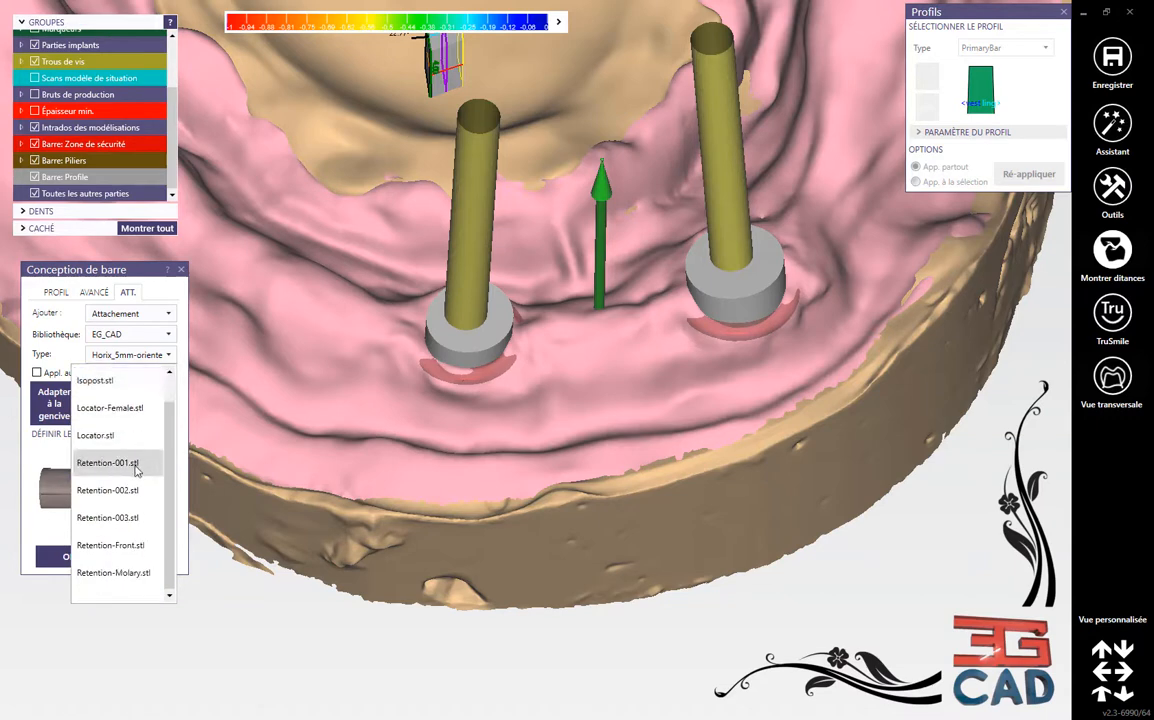
{"action": "left_click", "coordinate": [108, 386]}
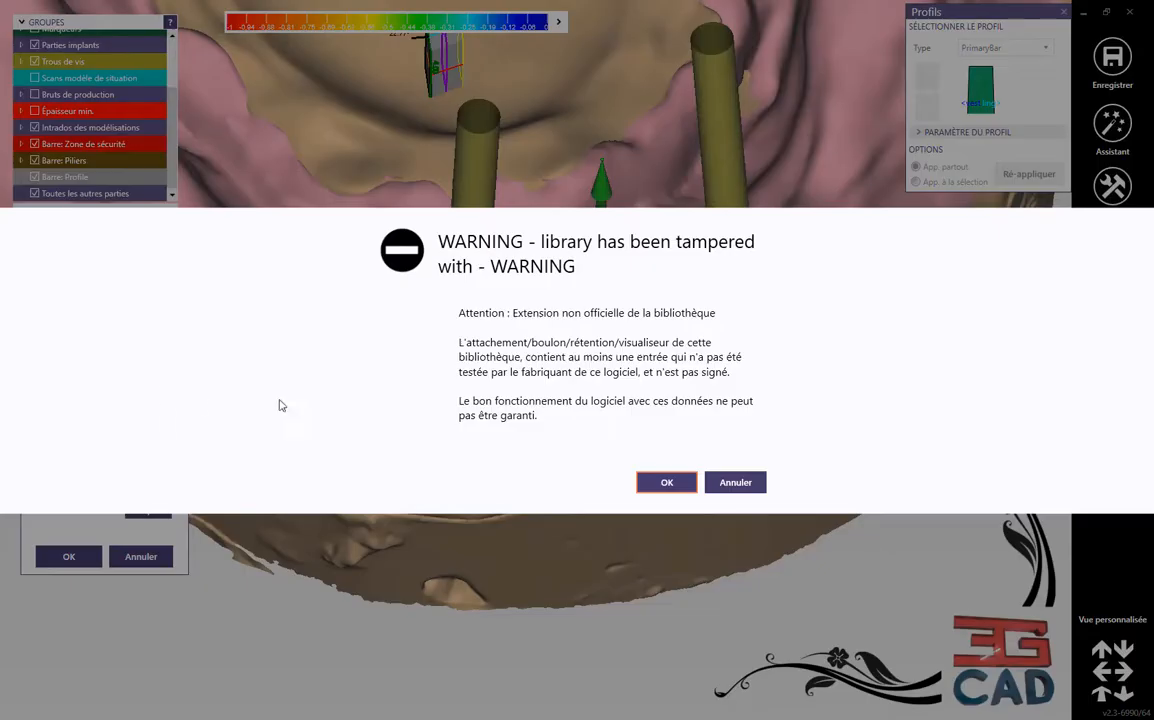
{"action": "left_click", "coordinate": [666, 484]}
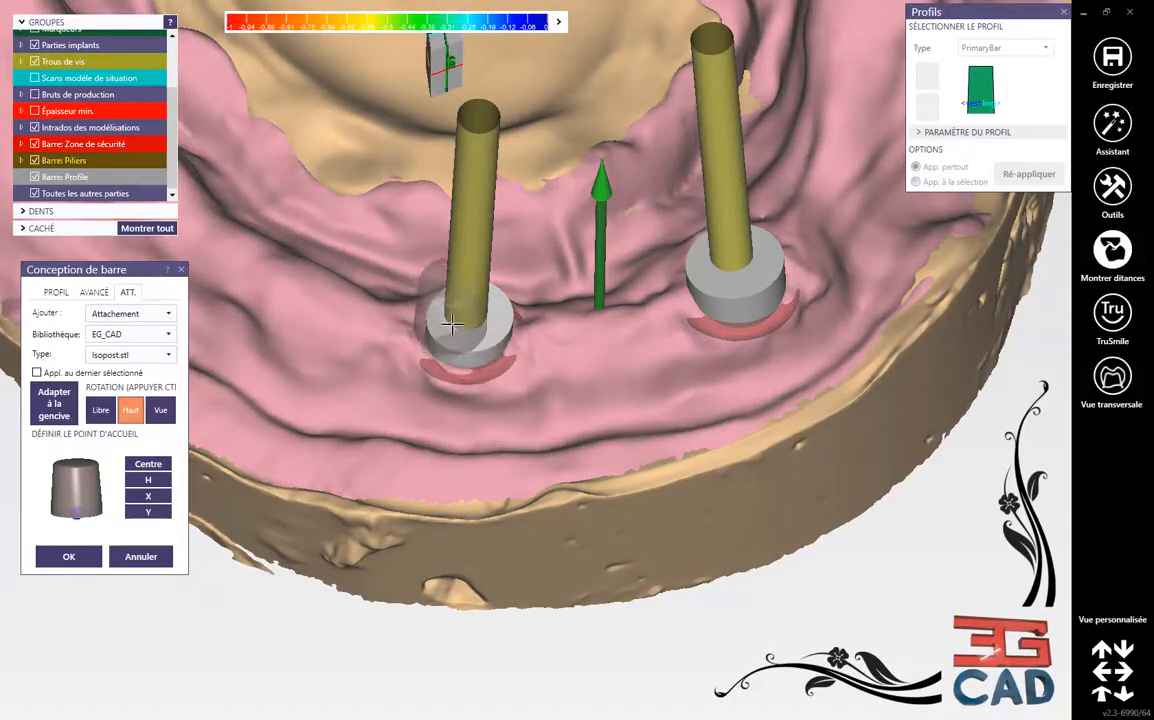
{"action": "left_click", "coordinate": [465, 333]}
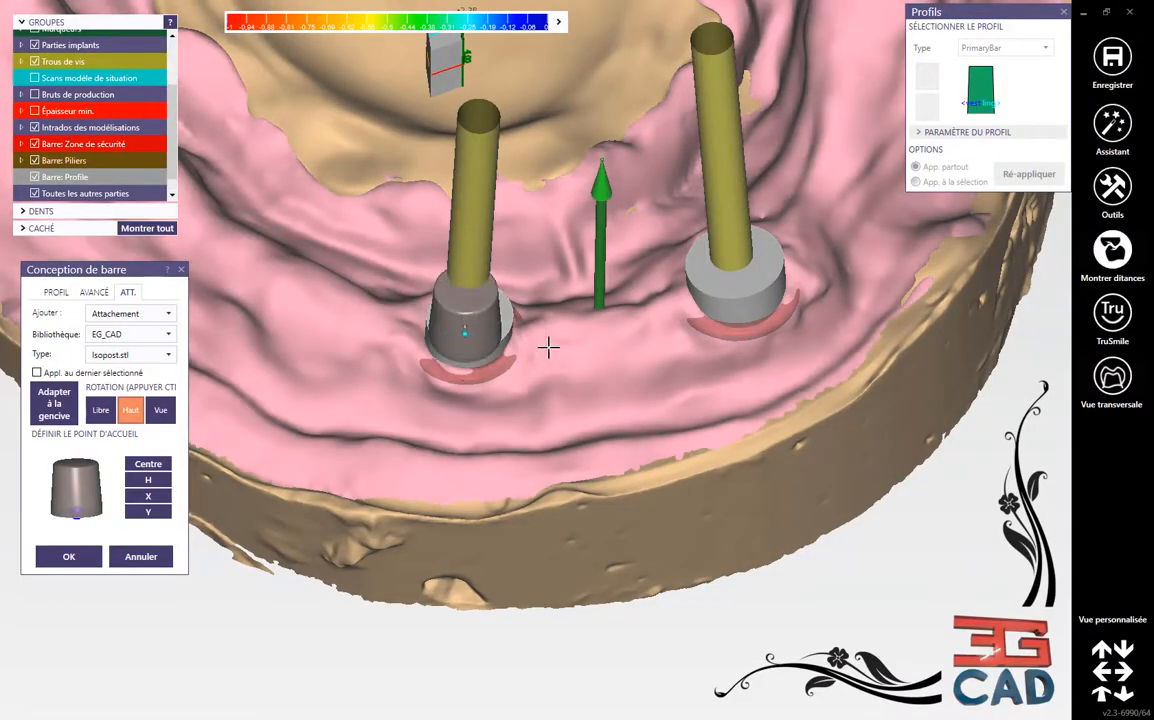
{"action": "left_click", "coordinate": [733, 274]}
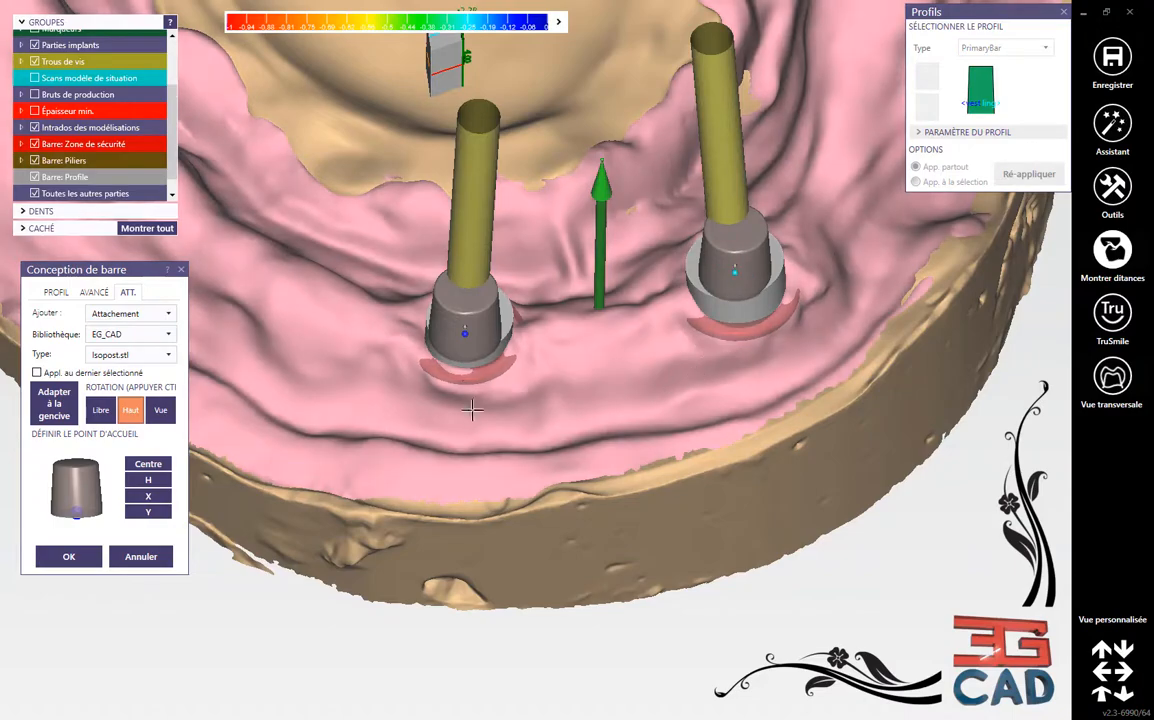
In a side view, shift both Isopost attachments lingually so that each one sits centrally on its pillar's collar.
{"action": "scroll", "coordinate": [515, 410], "scroll_direction": "up", "scroll_amount": 2}
{"action": "right_click_drag", "start_coordinate": [510, 399], "coordinate": [456, 327]}
{"action": "scroll", "coordinate": [456, 327], "scroll_direction": "up", "scroll_amount": 2}
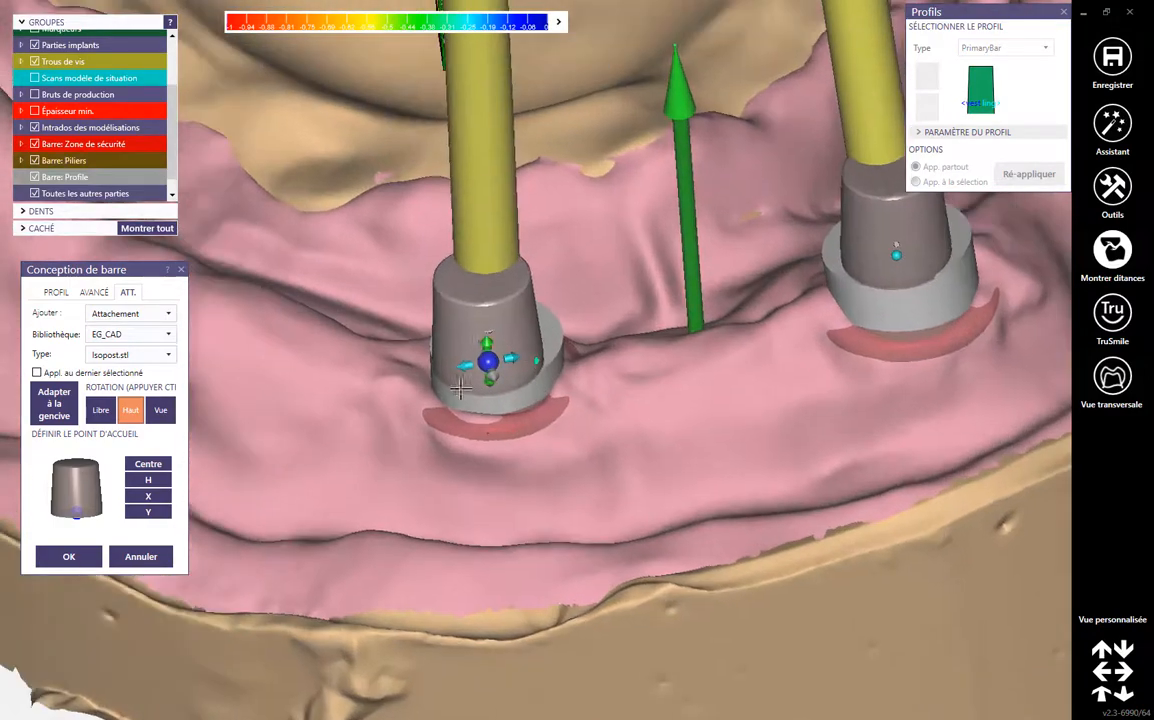
{"action": "right_click_drag", "start_coordinate": [470, 550], "coordinate": [492, 486]}
{"action": "scroll", "coordinate": [459, 501], "scroll_direction": "up", "scroll_amount": 4}
{"action": "mouse_move", "coordinate": [515, 392]}
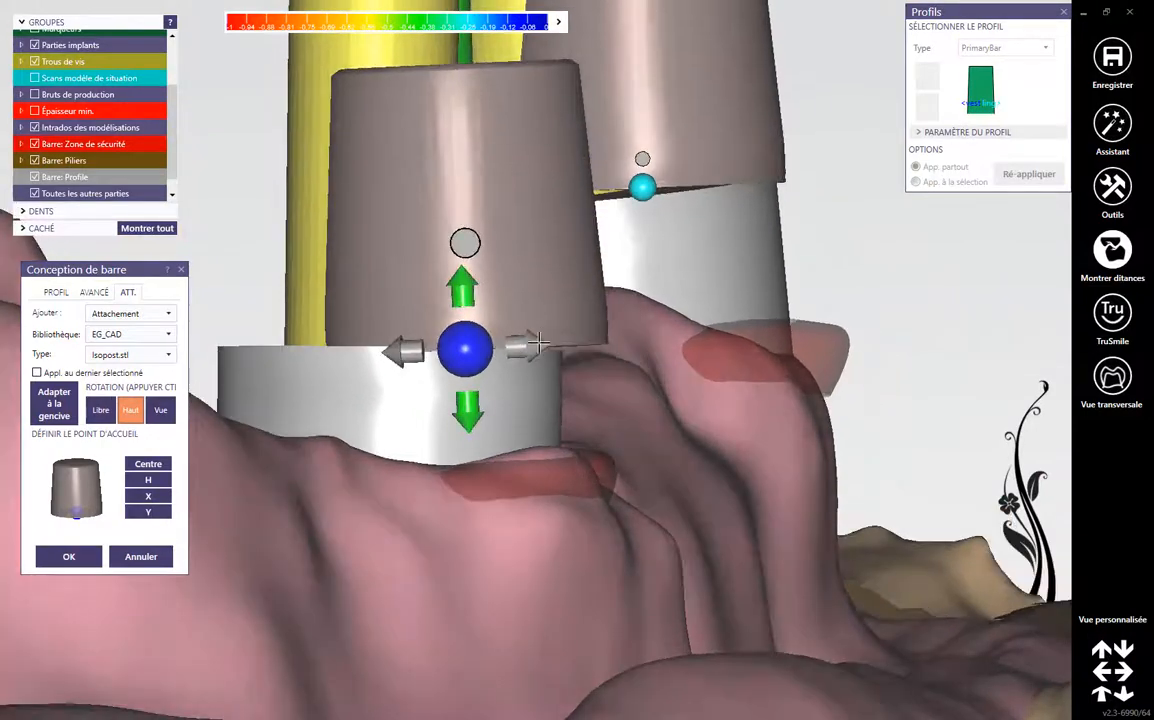
{"action": "left_click_drag", "start_coordinate": [536, 343], "coordinate": [459, 343]}
{"action": "mouse_move", "coordinate": [607, 278]}
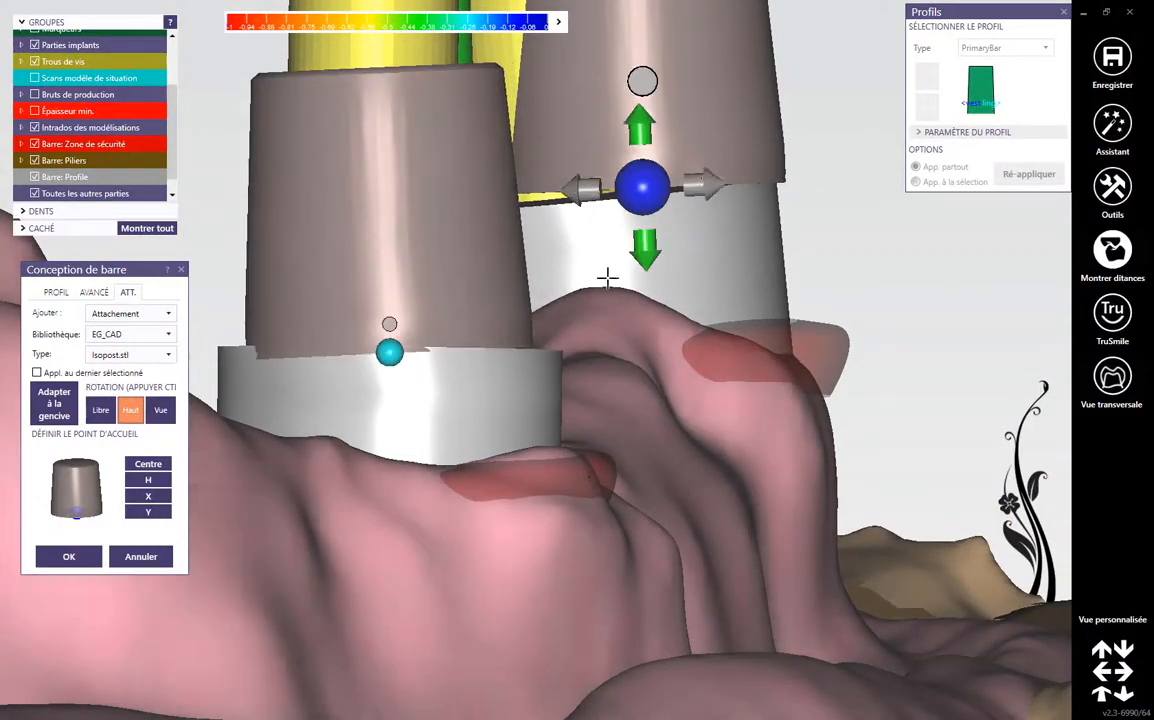
{"action": "left_click_drag", "start_coordinate": [705, 181], "coordinate": [616, 182]}
Fine-tune the left Isopost attachment's centring on its pillar as seen from above along the insertion axis.
{"action": "scroll", "coordinate": [606, 244], "scroll_direction": "down", "scroll_amount": 5}
{"action": "right_click_drag", "start_coordinate": [606, 244], "coordinate": [580, 296]}
{"action": "mouse_move", "coordinate": [545, 283]}
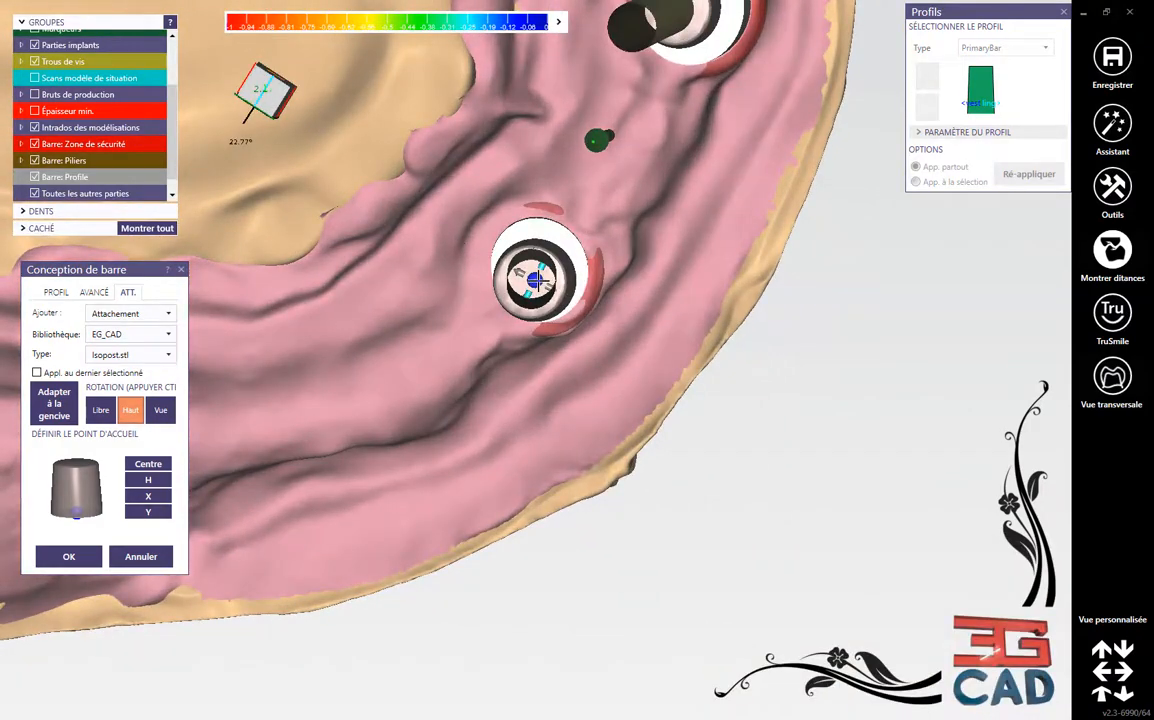
{"action": "scroll", "coordinate": [537, 280], "scroll_direction": "up", "scroll_amount": 4}
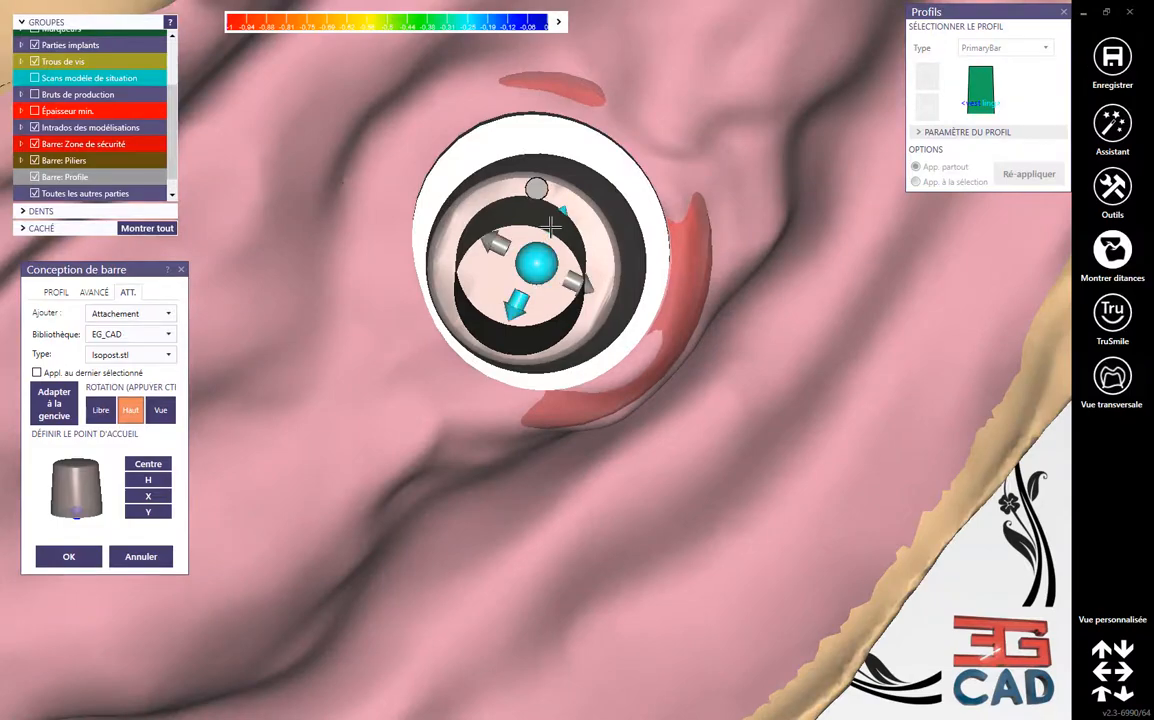
{"action": "scroll", "coordinate": [551, 229], "scroll_direction": "down", "scroll_amount": 4}
{"action": "right_click_drag", "start_coordinate": [551, 229], "coordinate": [620, 262]}
{"action": "scroll", "coordinate": [708, 70], "scroll_direction": "up", "scroll_amount": 2}
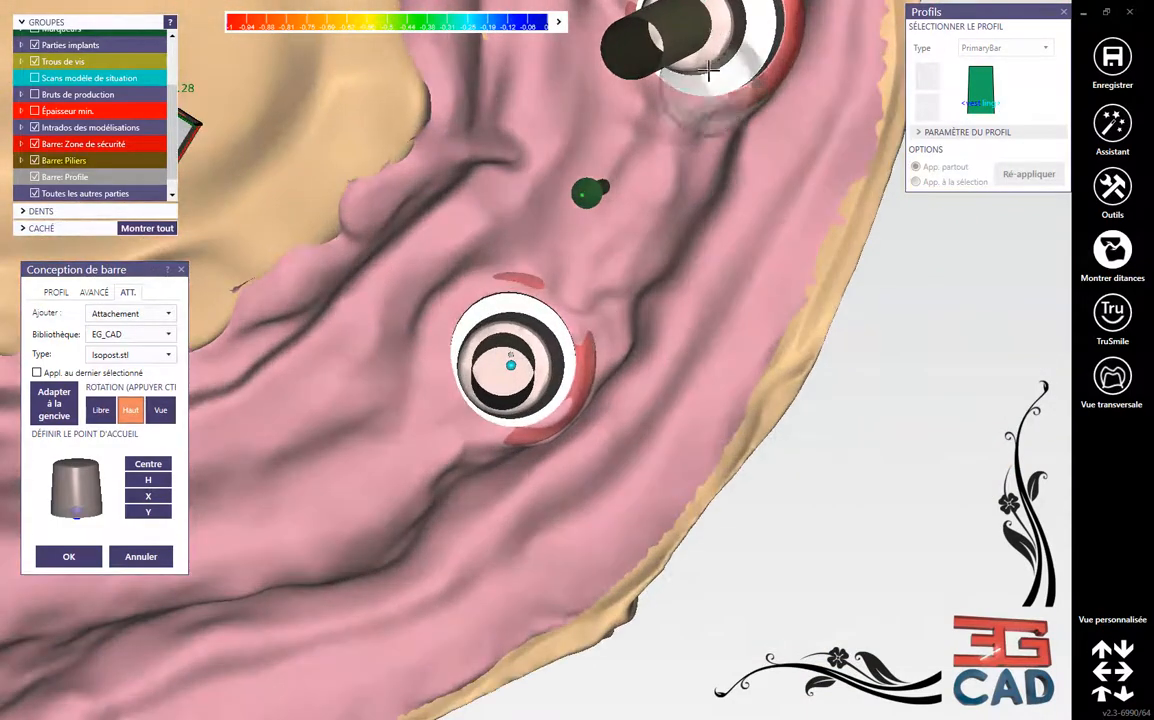
Check the right Isopost attachment from above and from the side, and fine-tune its position on its pillar.
{"action": "middle_click", "coordinate": [708, 70]}
{"action": "right_click_drag", "start_coordinate": [662, 190], "coordinate": [631, 230]}
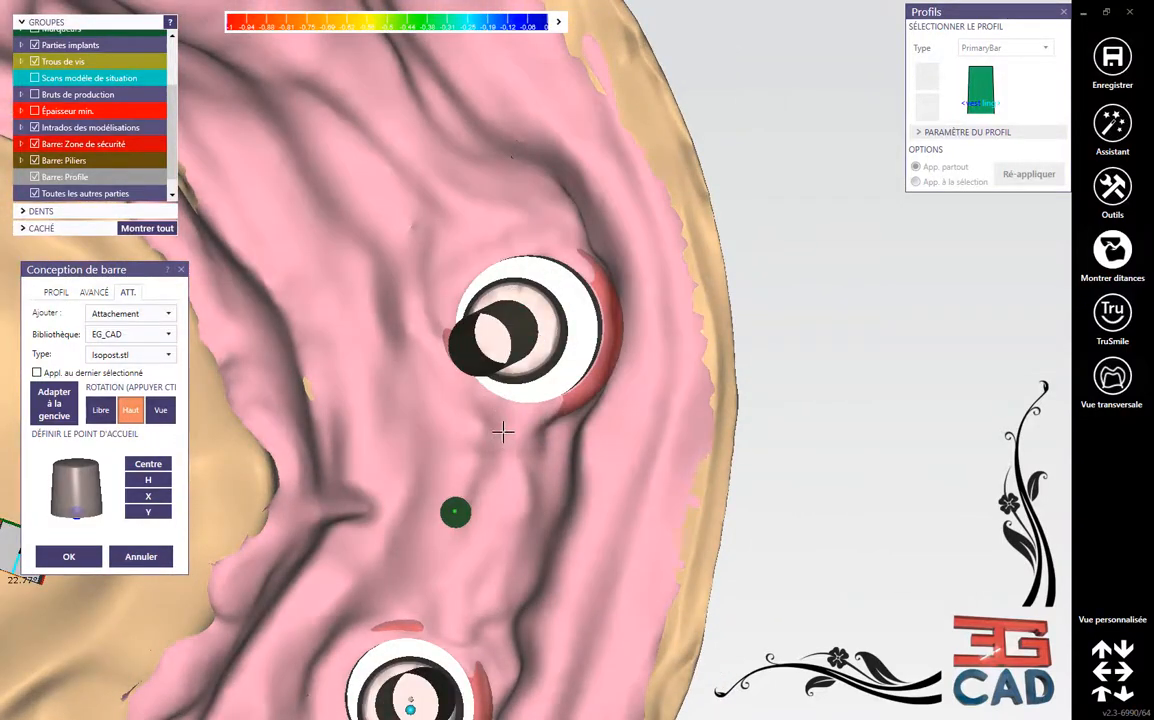
{"action": "right_click_drag", "start_coordinate": [503, 432], "coordinate": [543, 430]}
{"action": "scroll", "coordinate": [529, 454], "scroll_direction": "up", "scroll_amount": 2}
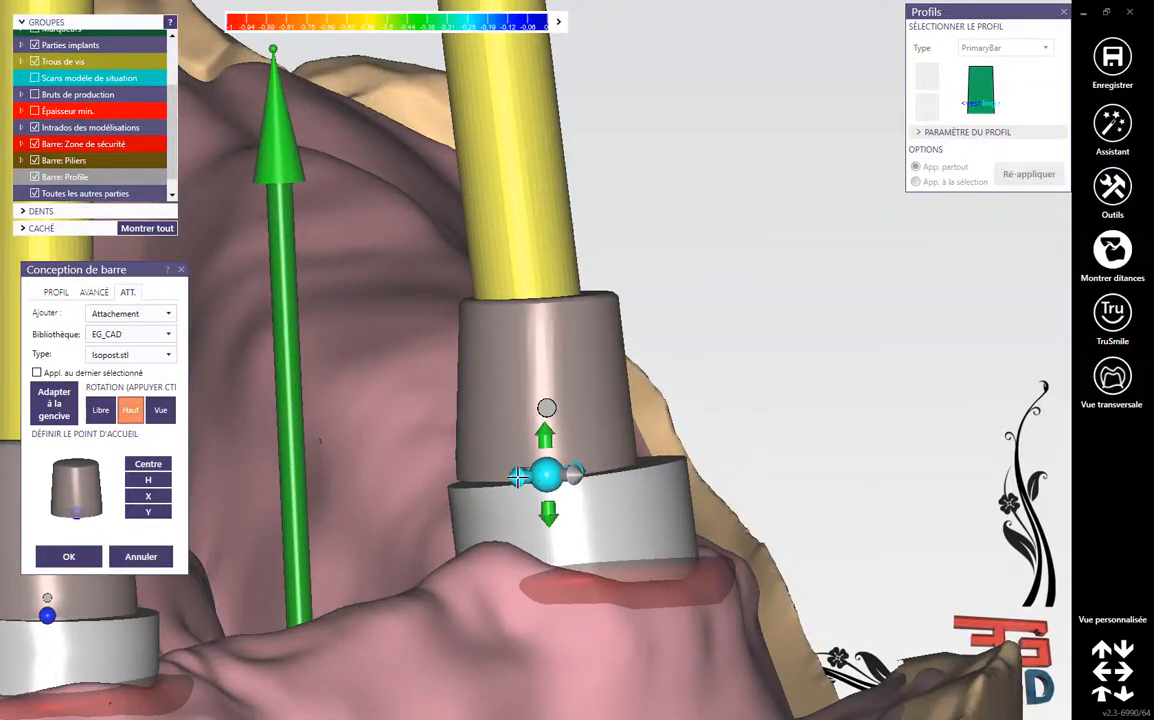
Return to bar profile editing and pull the front of the left pillar's top edge in to the attachment's base.
{"action": "scroll", "coordinate": [518, 477], "scroll_direction": "down", "scroll_amount": 5}
{"action": "right_click_drag", "start_coordinate": [518, 477], "coordinate": [541, 410]}
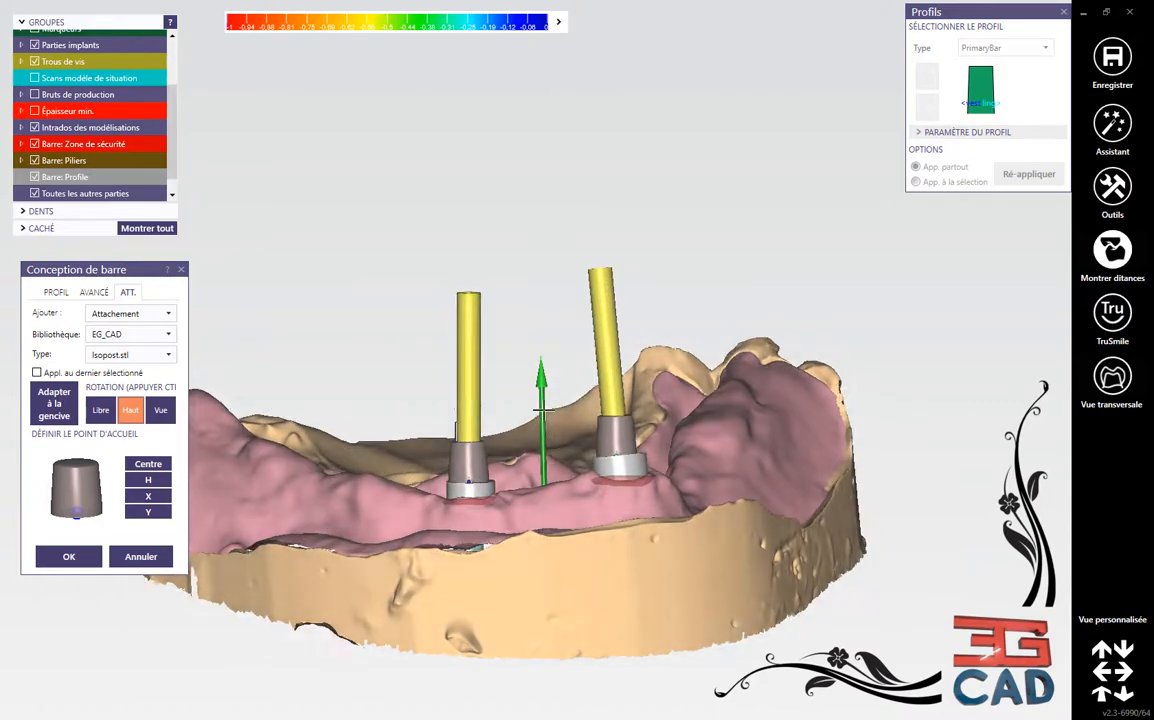
{"action": "scroll", "coordinate": [463, 523], "scroll_direction": "up", "scroll_amount": 4}
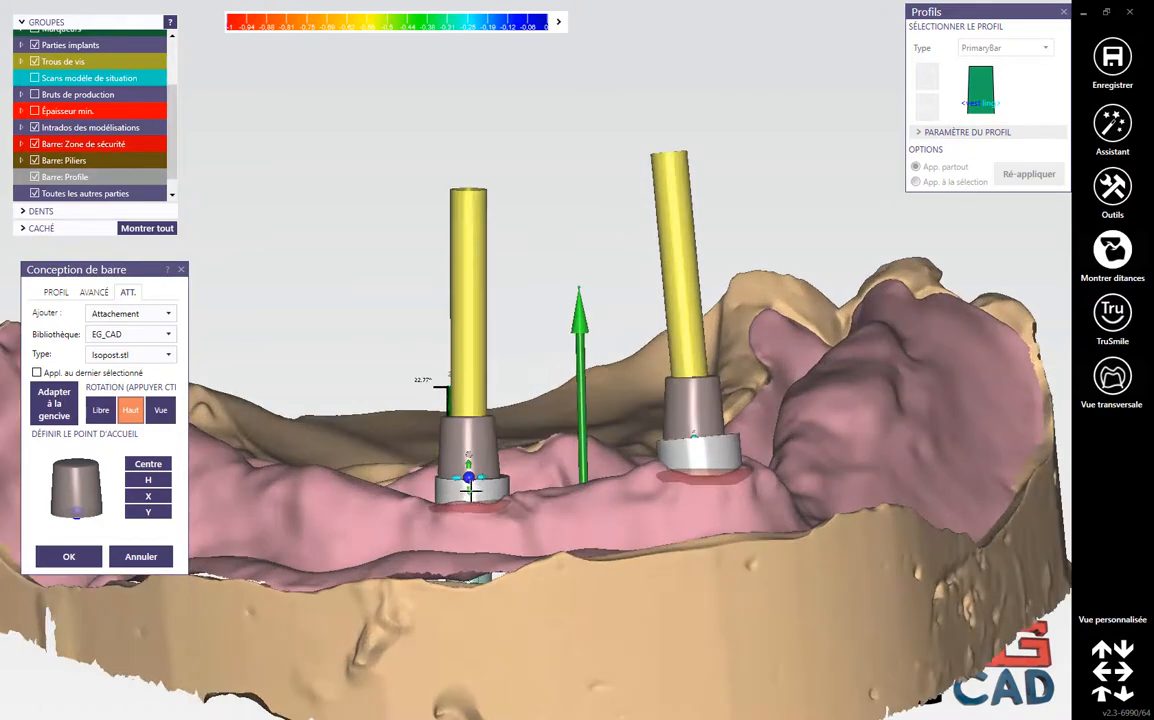
{"action": "scroll", "coordinate": [660, 561], "scroll_direction": "down", "scroll_amount": 3}
{"action": "scroll", "coordinate": [641, 557], "scroll_direction": "up", "scroll_amount": 4}
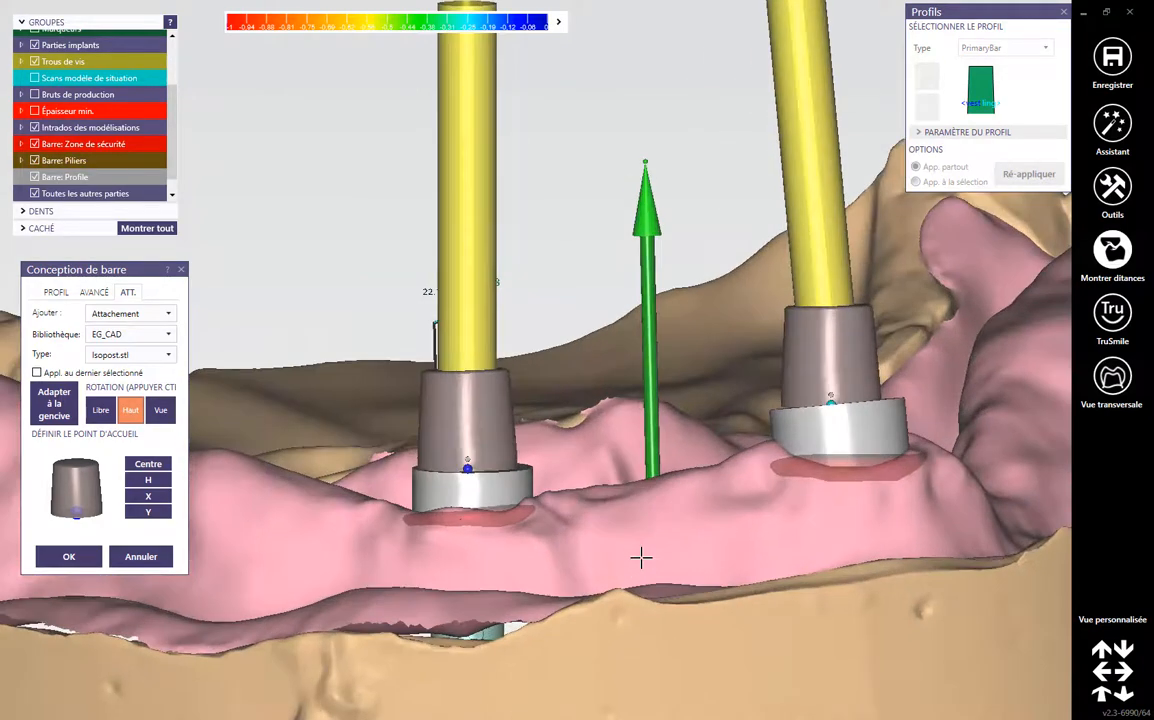
{"action": "left_click", "coordinate": [56, 292]}
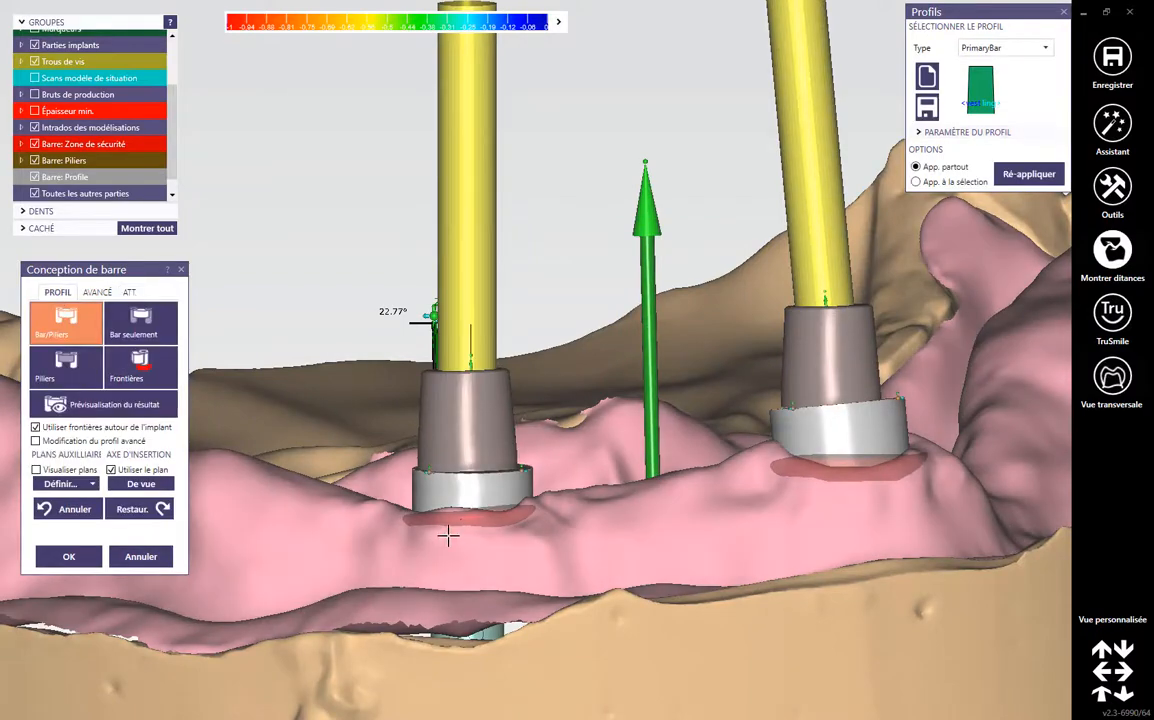
{"action": "scroll", "coordinate": [450, 530], "scroll_direction": "up", "scroll_amount": 5}
{"action": "scroll", "coordinate": [467, 491], "scroll_direction": "up", "scroll_amount": 5}
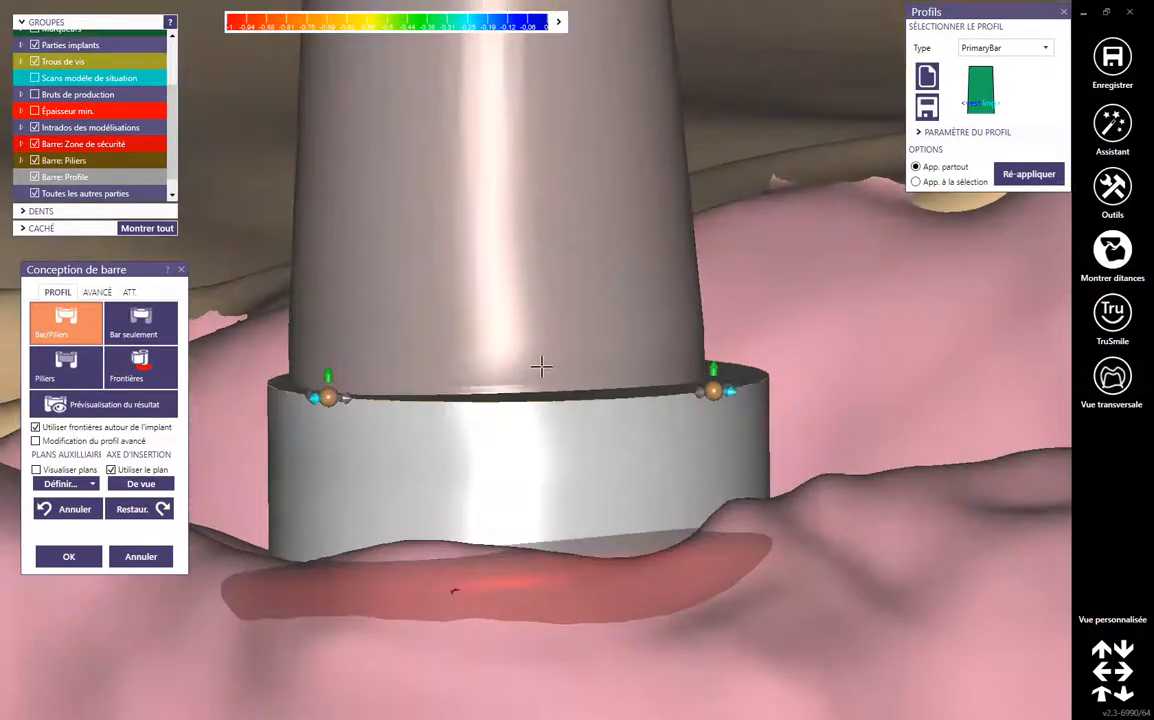
{"action": "left_click_drag", "start_coordinate": [810, 400], "coordinate": [755, 385]}
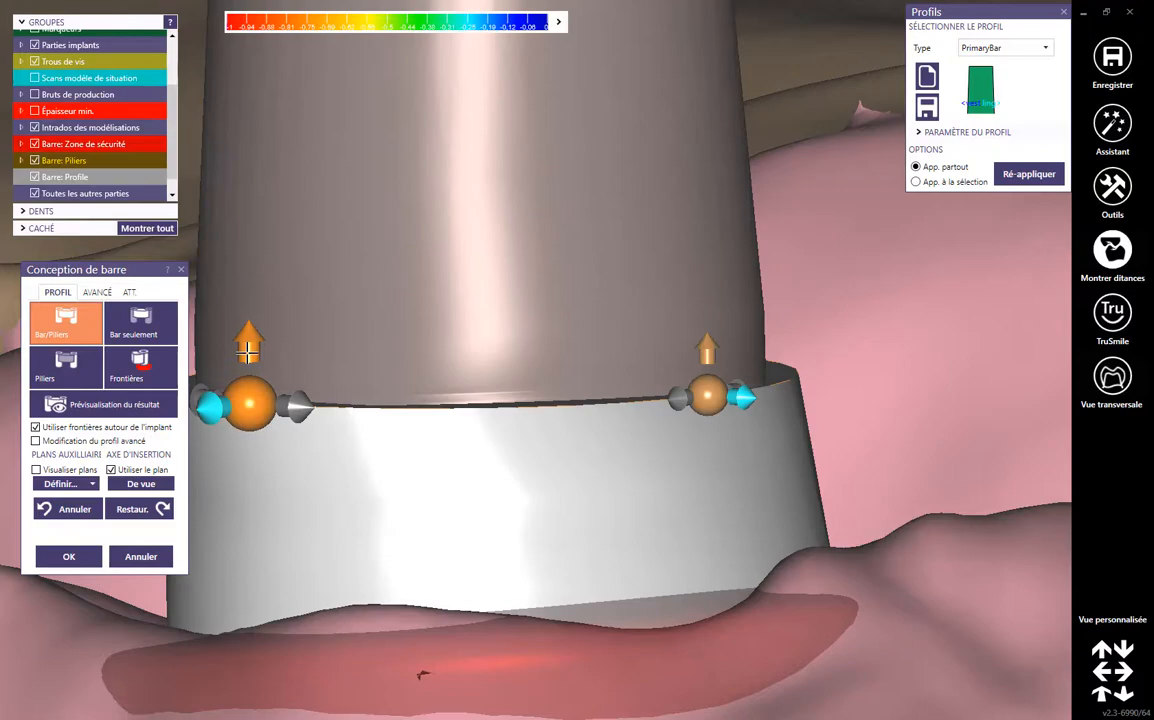
{"action": "left_click", "coordinate": [522, 404]}
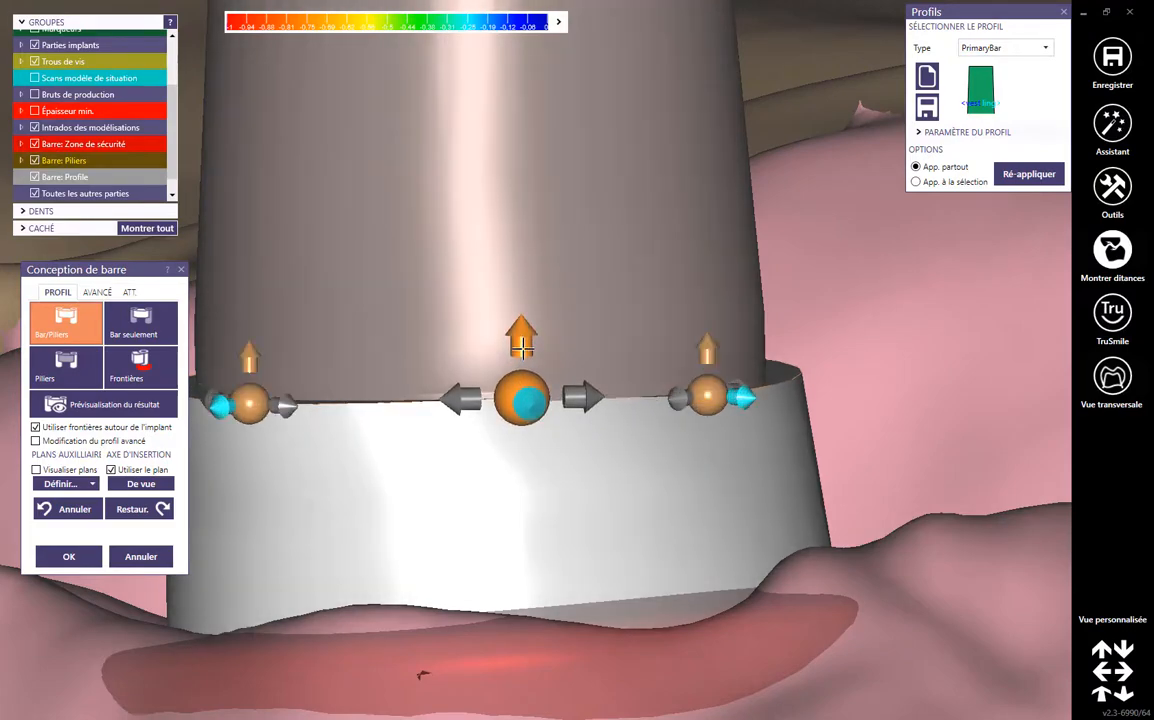
Pull the left pillar's top outline inward around its remaining sides so it follows the attachment's base from above.
{"action": "scroll", "coordinate": [515, 397], "scroll_direction": "down", "scroll_amount": 5}
{"action": "right_click_drag", "start_coordinate": [559, 459], "coordinate": [719, 312]}
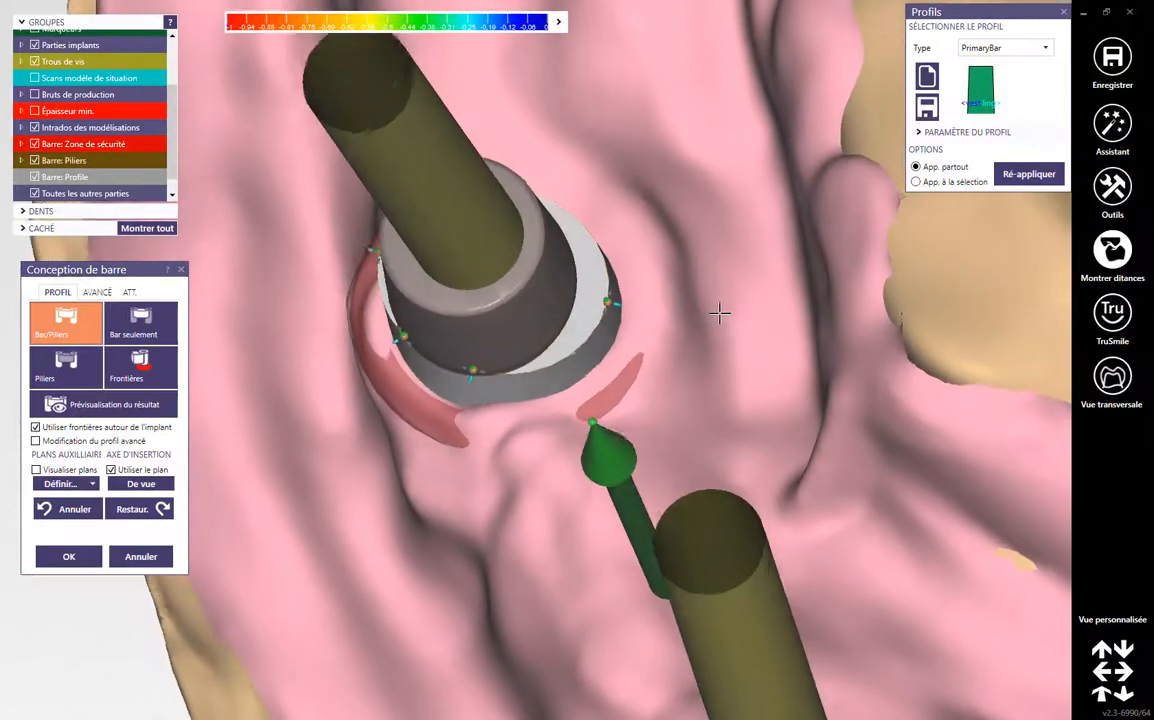
{"action": "scroll", "coordinate": [613, 309], "scroll_direction": "up", "scroll_amount": 5}
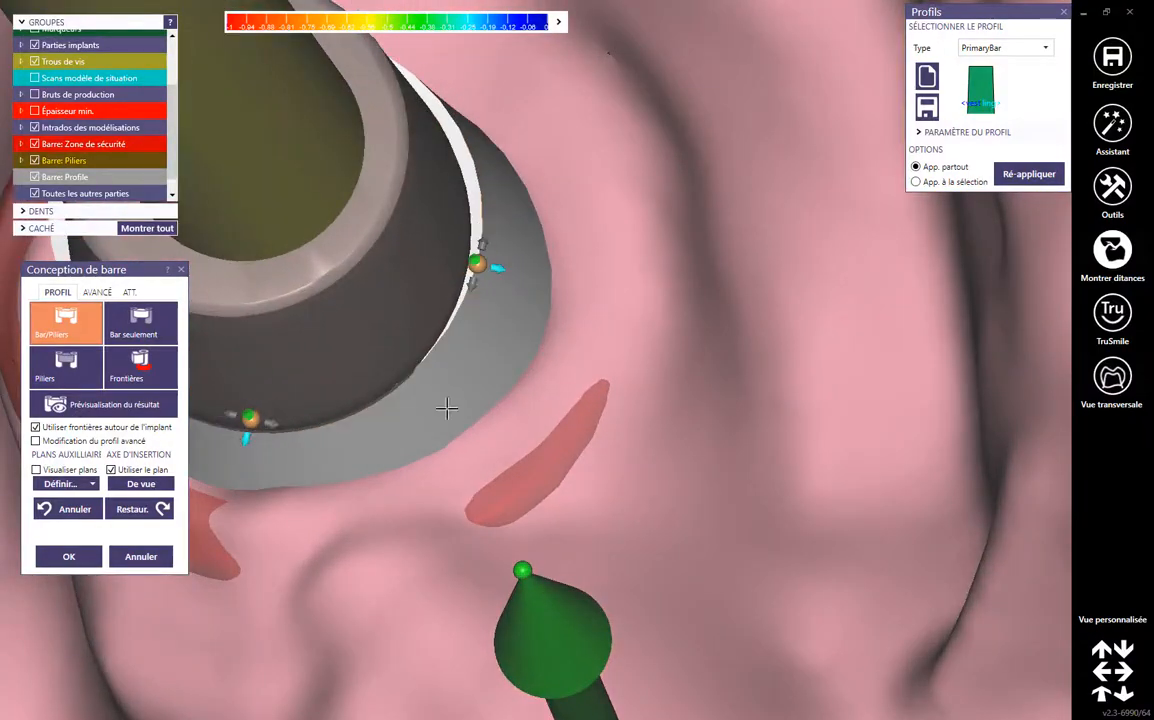
{"action": "right_click_drag", "start_coordinate": [360, 428], "coordinate": [322, 447]}
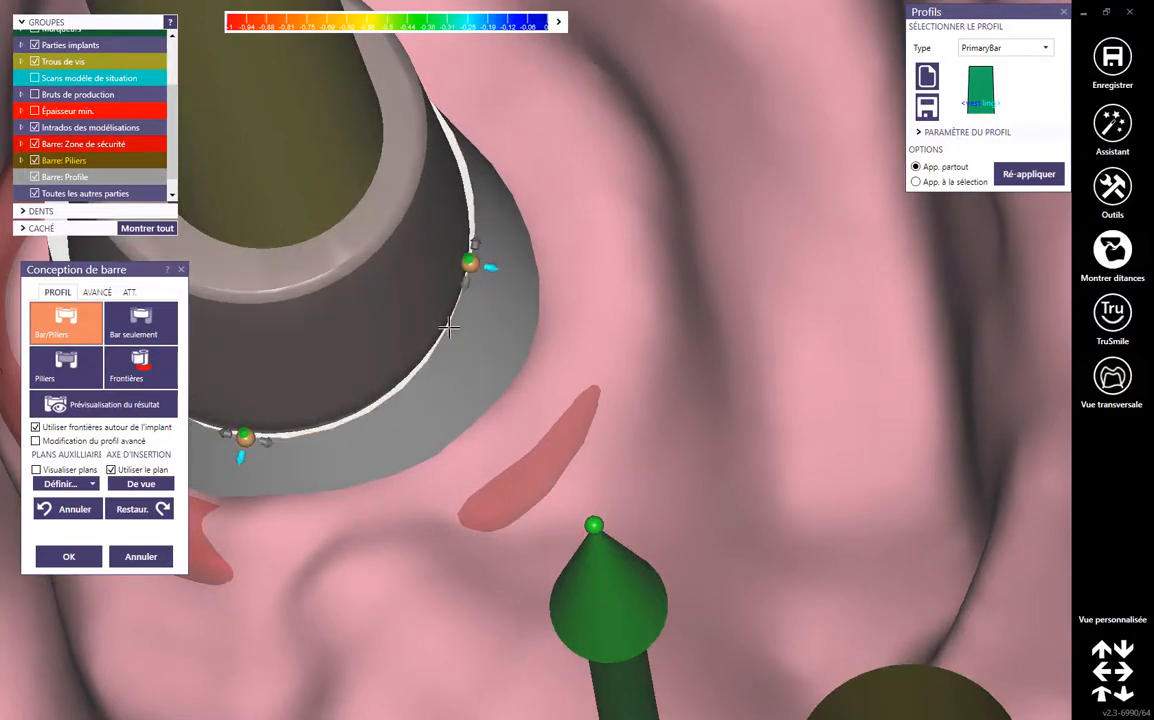
{"action": "right_click_drag", "start_coordinate": [417, 332], "coordinate": [409, 265]}
{"action": "middle_click", "coordinate": [356, 342]}
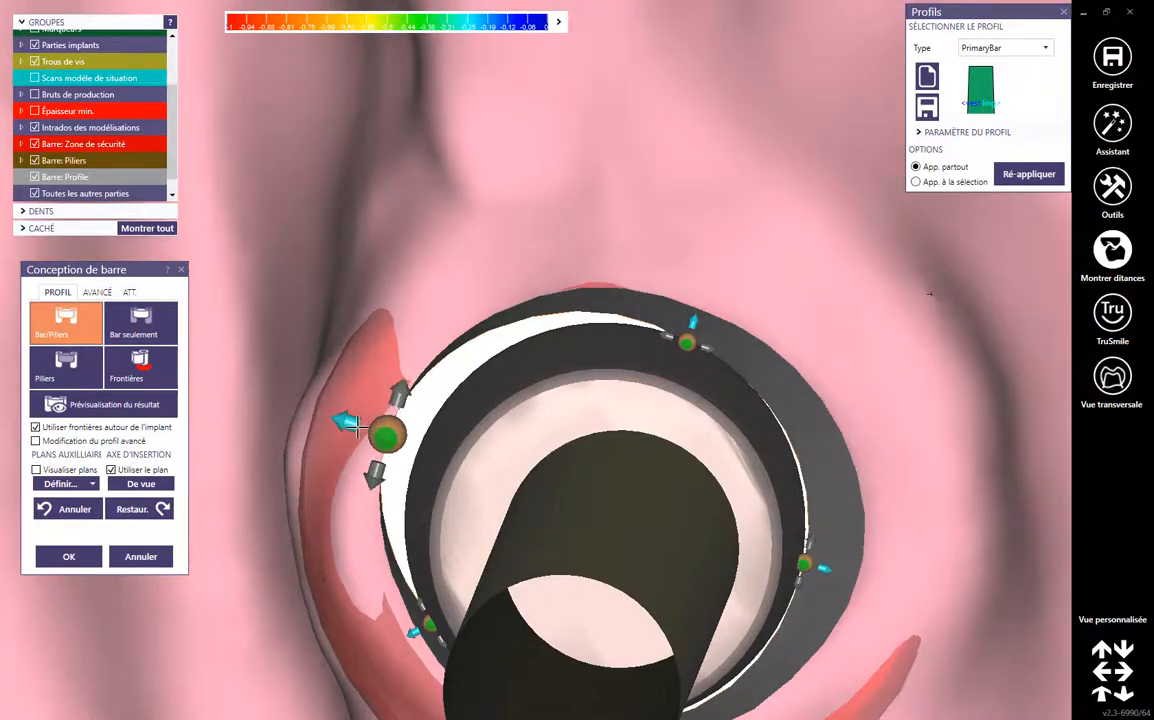
{"action": "left_click_drag", "start_coordinate": [350, 424], "coordinate": [380, 430]}
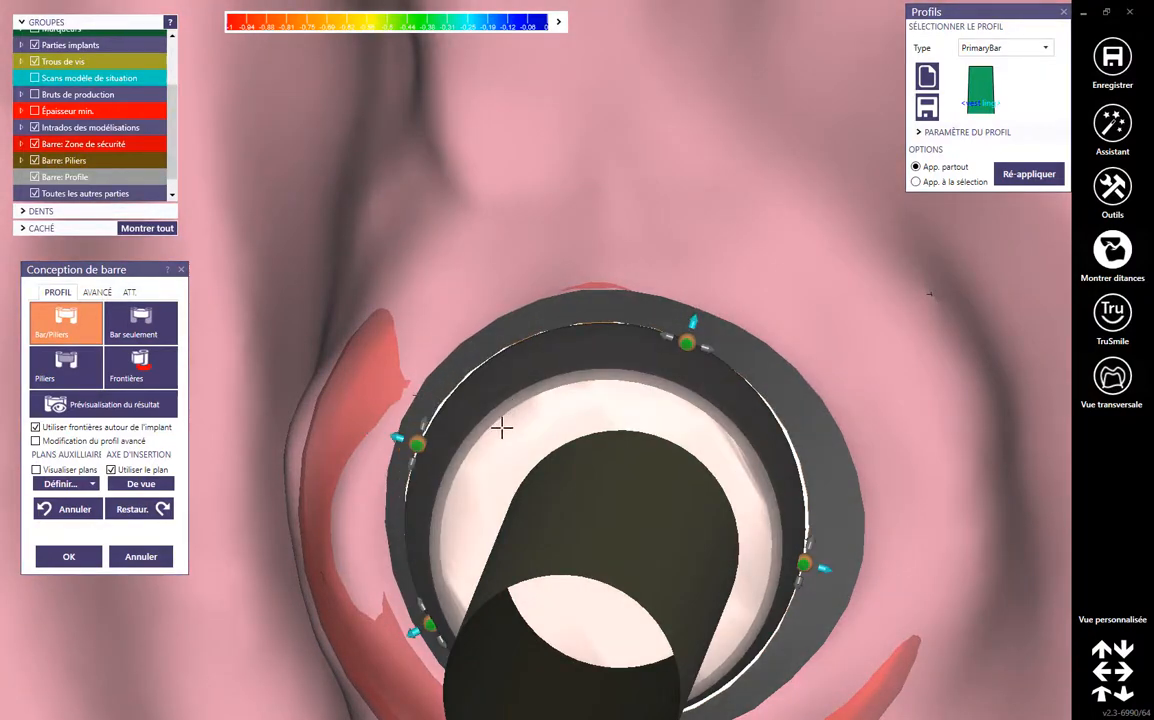
Go around the left pillar and fine-tune its rim points so the top edge sits flush with the attachment's base.
{"action": "right_click_drag", "start_coordinate": [501, 428], "coordinate": [528, 541]}
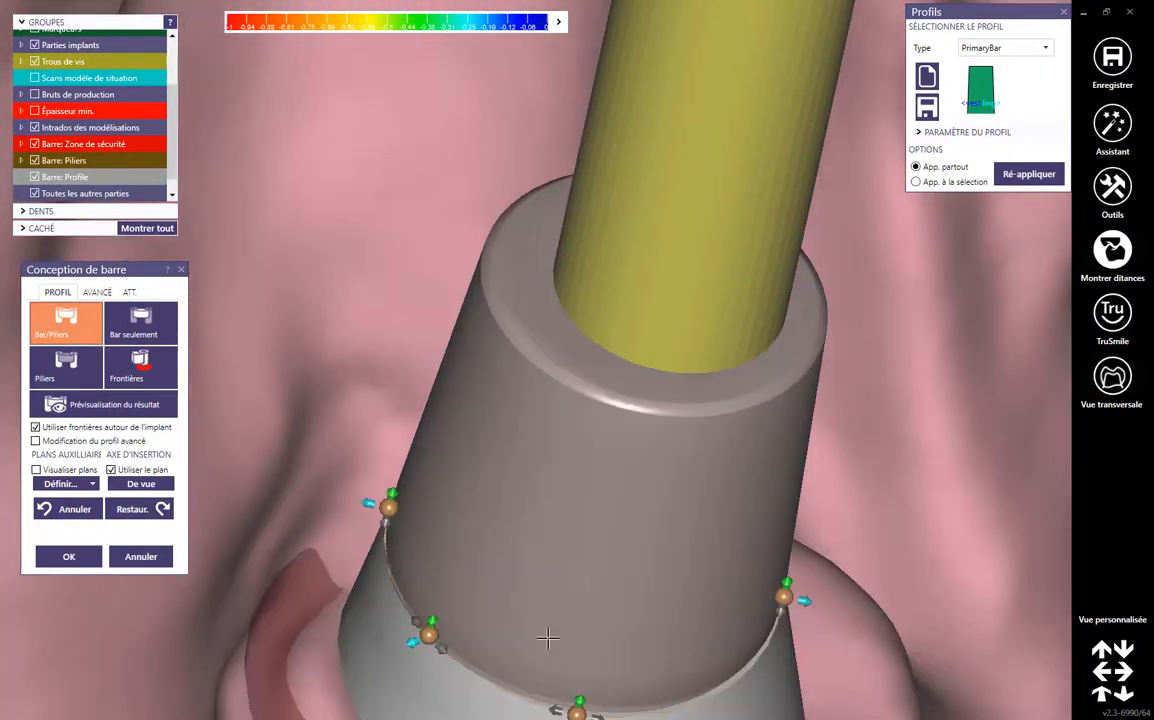
{"action": "right_click_drag", "start_coordinate": [547, 637], "coordinate": [459, 453]}
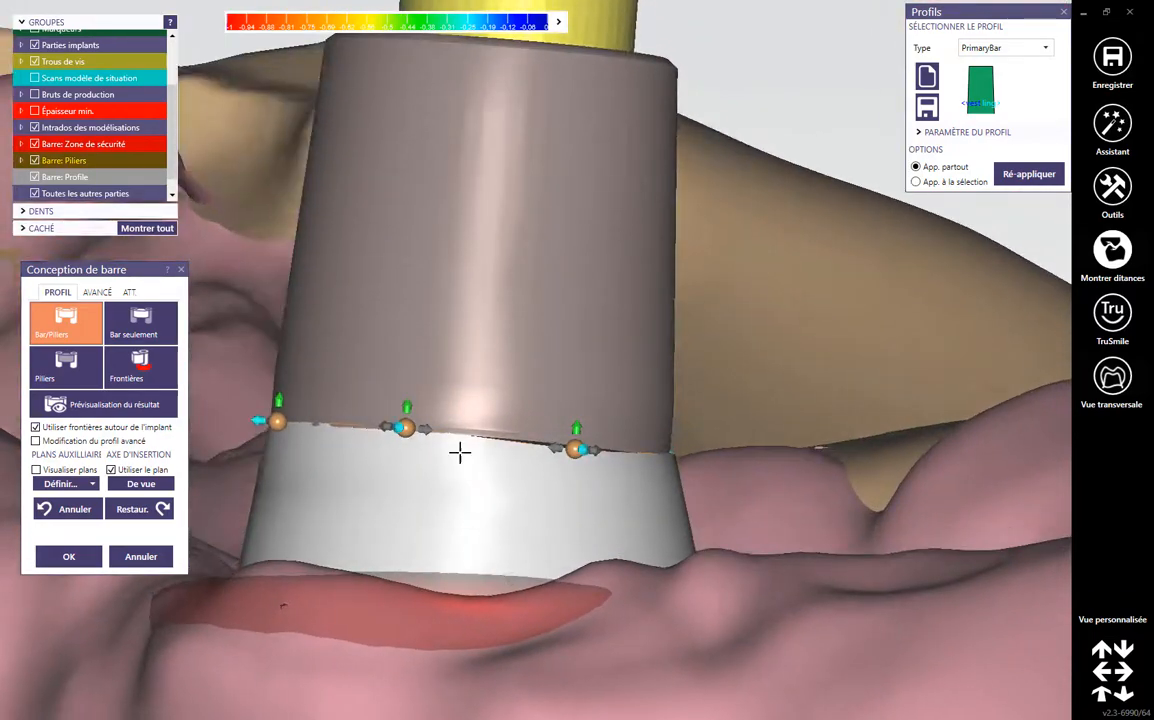
{"action": "scroll", "coordinate": [494, 456], "scroll_direction": "up", "scroll_amount": 1}
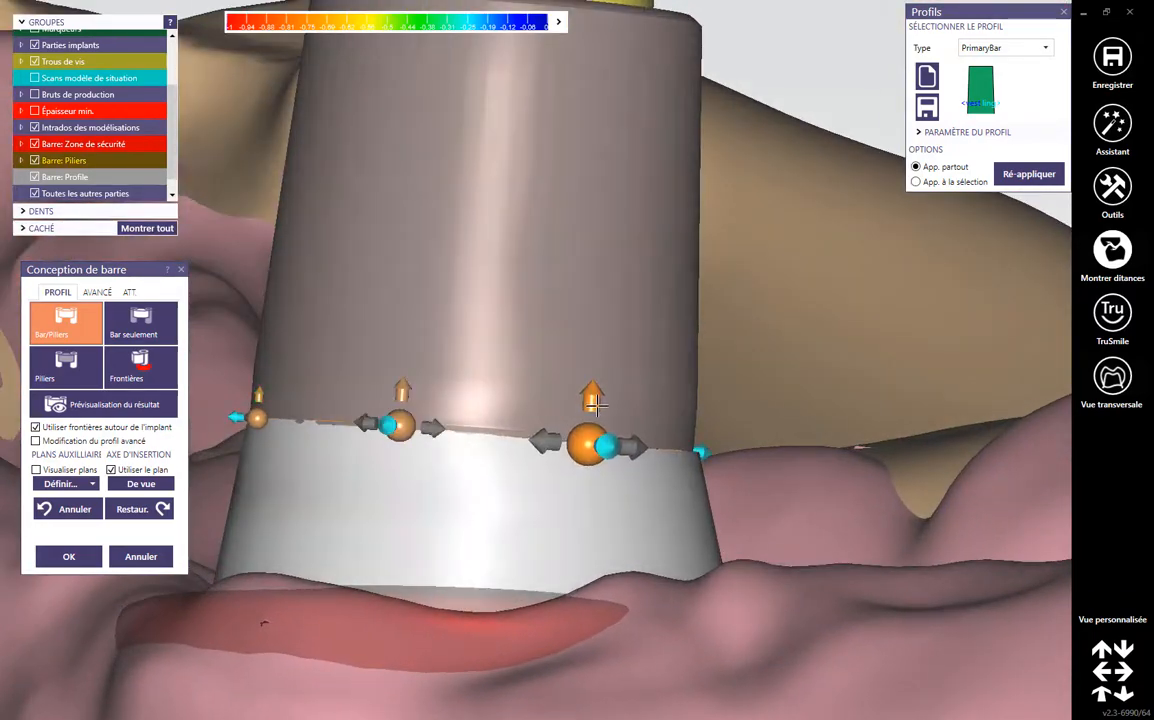
{"action": "scroll", "coordinate": [561, 428], "scroll_direction": "down", "scroll_amount": 5}
{"action": "right_click_drag", "start_coordinate": [549, 523], "coordinate": [620, 374]}
{"action": "scroll", "coordinate": [620, 374], "scroll_direction": "up", "scroll_amount": 5}
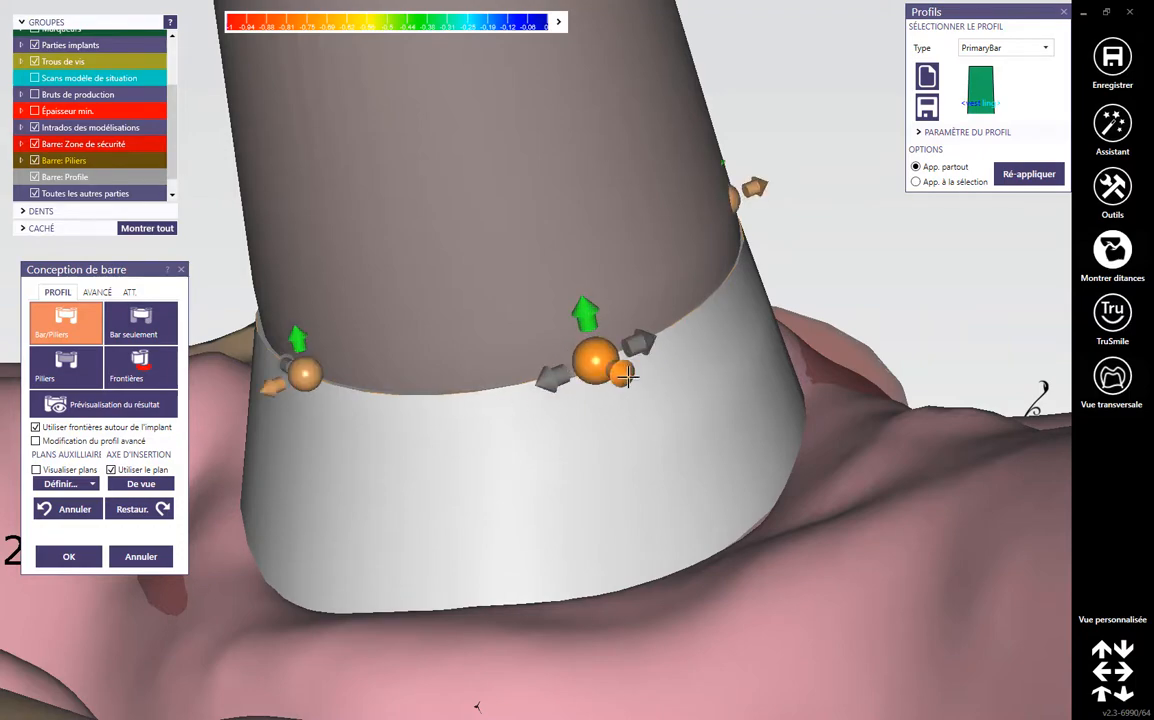
{"action": "scroll", "coordinate": [488, 418], "scroll_direction": "down", "scroll_amount": 3}
{"action": "right_click_drag", "start_coordinate": [460, 438], "coordinate": [461, 437]}
{"action": "scroll", "coordinate": [385, 441], "scroll_direction": "down", "scroll_amount": 2}
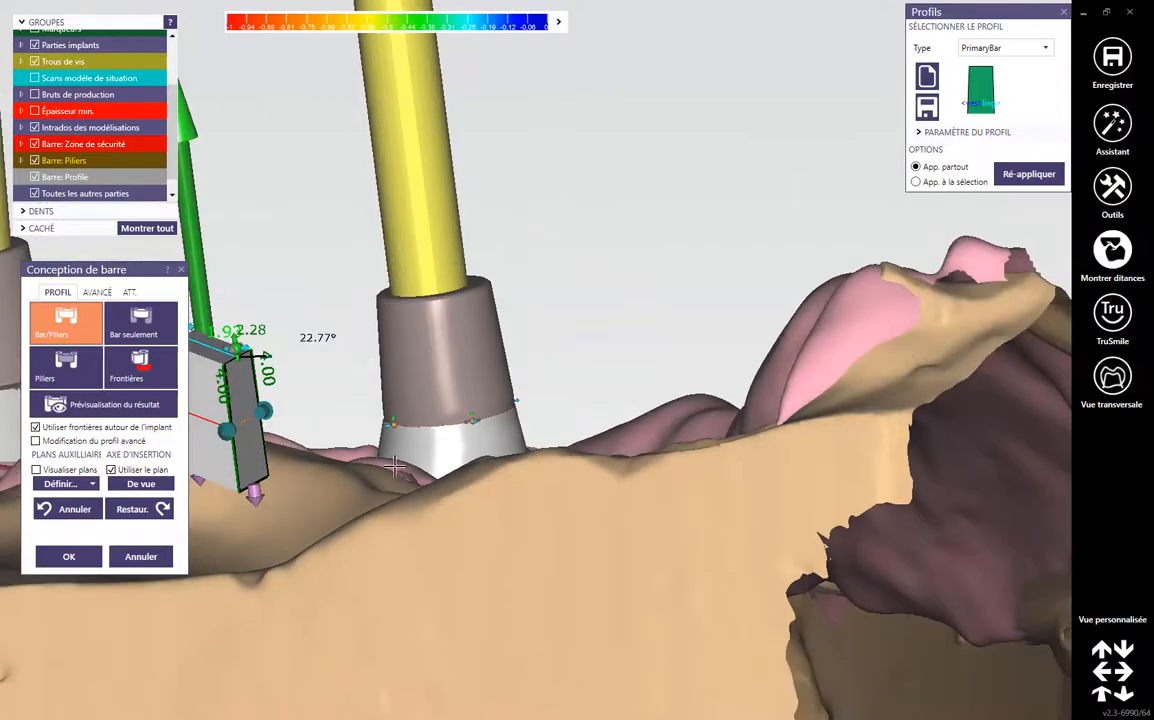
Pull the right pillar's top outline inward around the attachment's base, working from above.
{"action": "middle_click", "coordinate": [263, 467]}
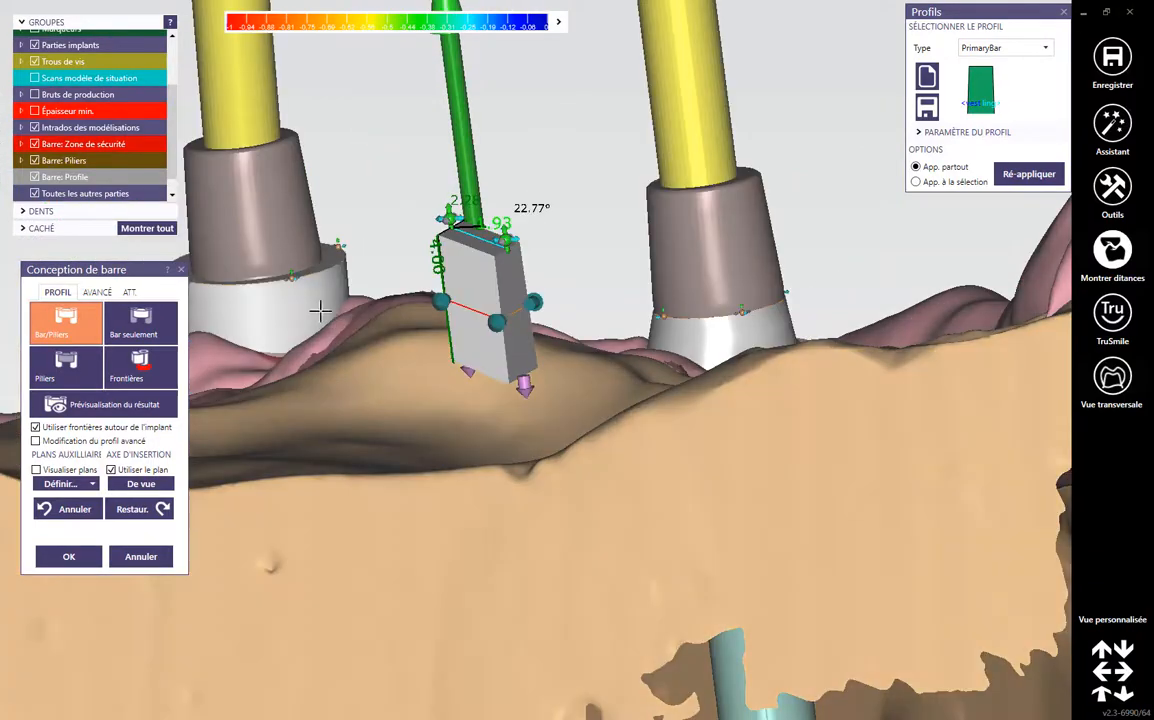
{"action": "middle_click", "coordinate": [292, 273]}
{"action": "right_click_drag", "start_coordinate": [571, 451], "coordinate": [569, 455]}
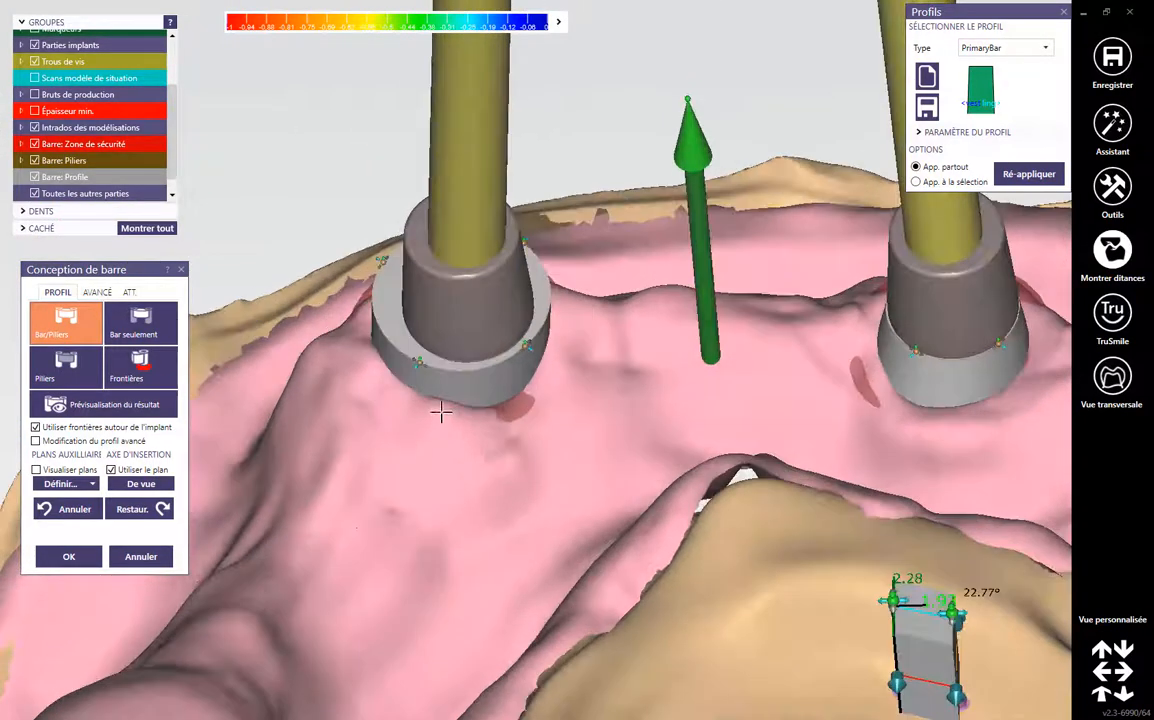
{"action": "scroll", "coordinate": [440, 410], "scroll_direction": "up", "scroll_amount": 3}
{"action": "middle_click", "coordinate": [383, 272]}
{"action": "right_click_drag", "start_coordinate": [383, 272], "coordinate": [443, 286]}
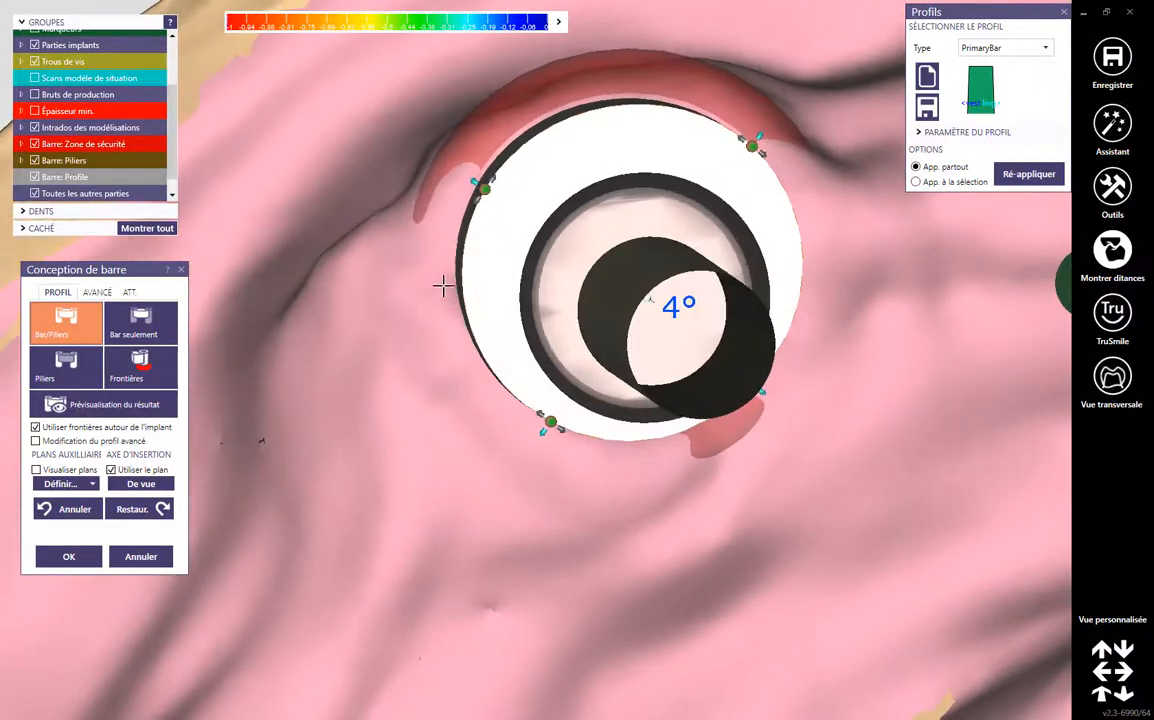
{"action": "left_click_drag", "start_coordinate": [465, 174], "coordinate": [514, 205]}
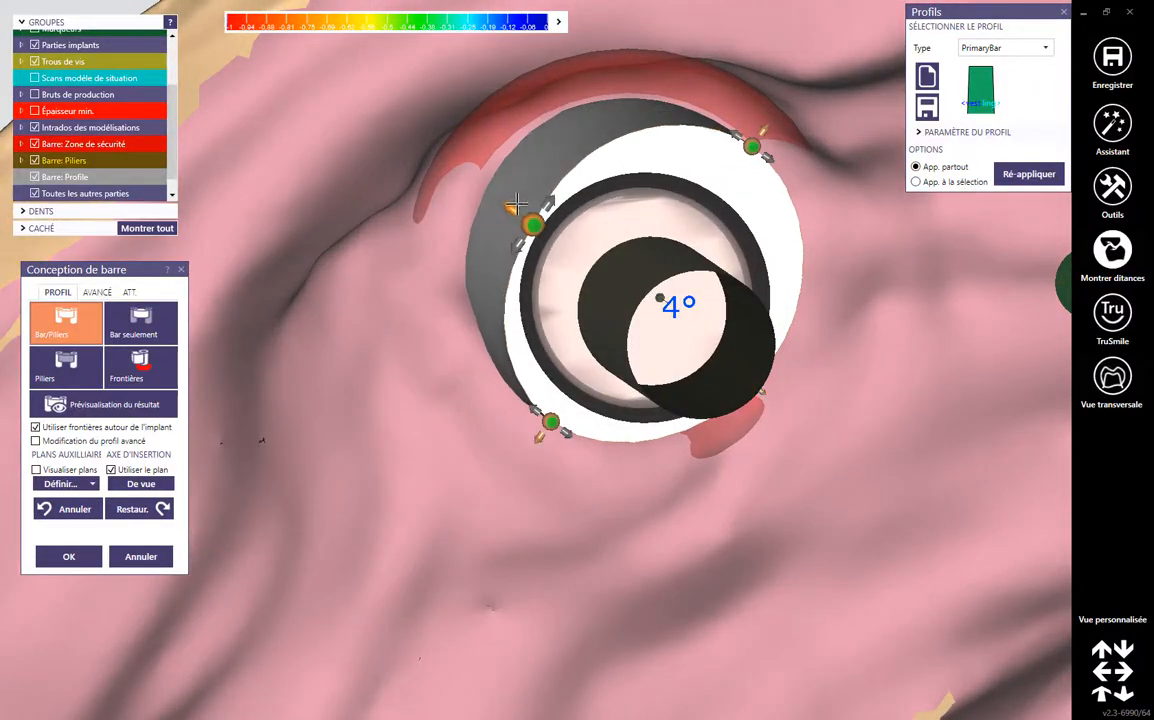
{"action": "left_click_drag", "start_coordinate": [768, 122], "coordinate": [740, 168]}
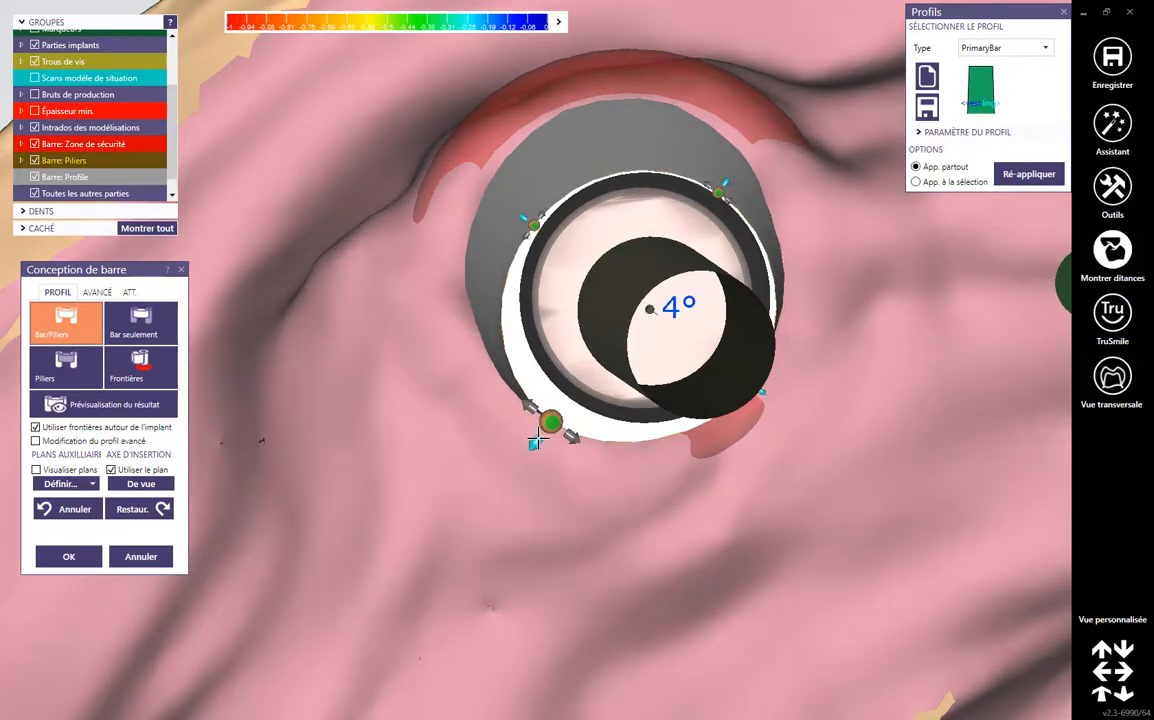
{"action": "left_click_drag", "start_coordinate": [537, 437], "coordinate": [562, 400]}
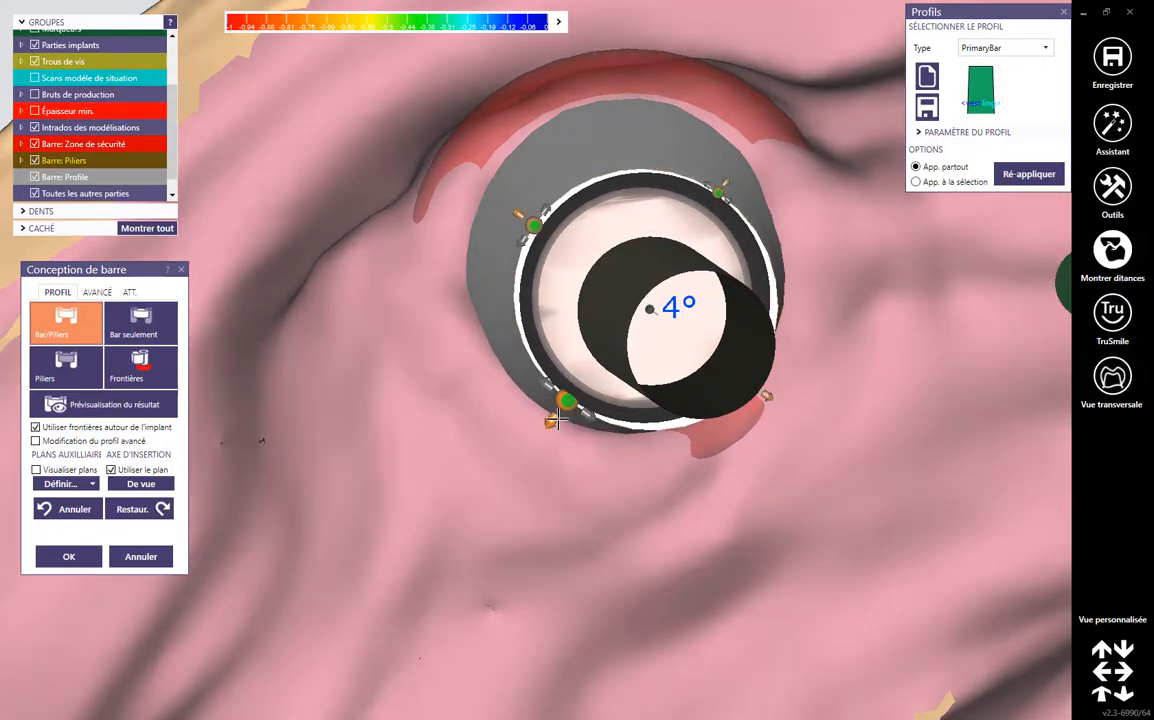
Fine-tune the right pillar's individual rim points so its top edge closely follows the attachment's base.
{"action": "right_click_drag", "start_coordinate": [642, 422], "coordinate": [682, 380]}
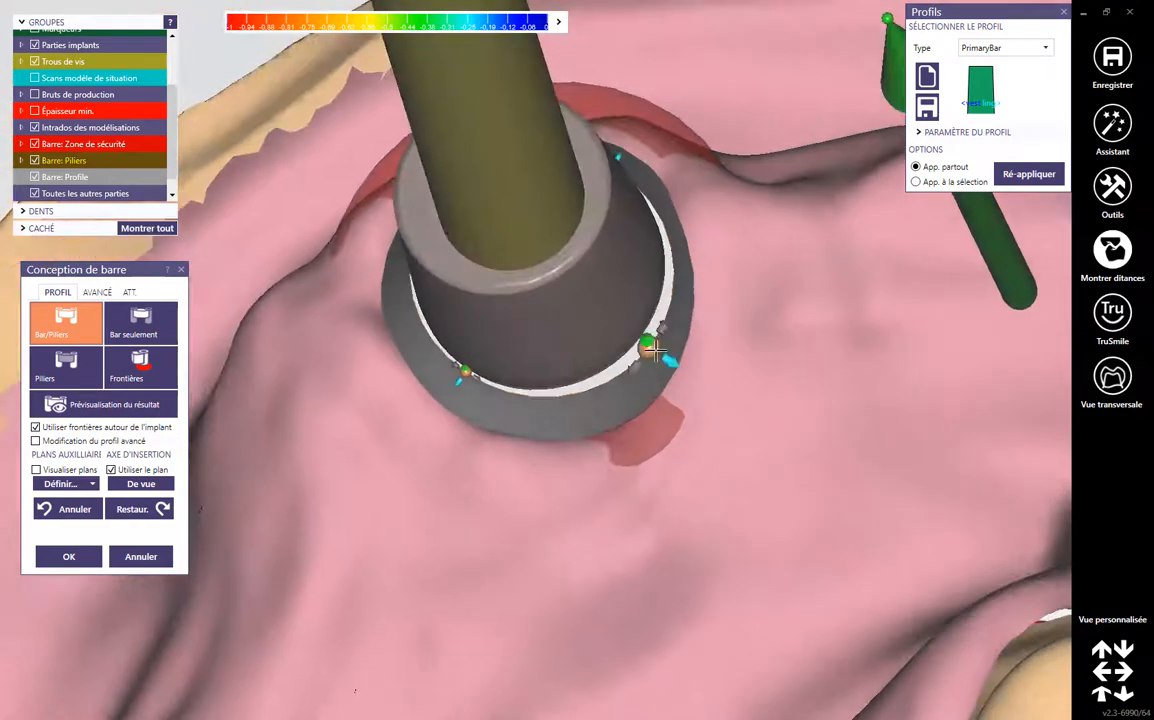
{"action": "scroll", "coordinate": [688, 373], "scroll_direction": "up", "scroll_amount": 3}
{"action": "left_click_drag", "start_coordinate": [679, 370], "coordinate": [663, 357]}
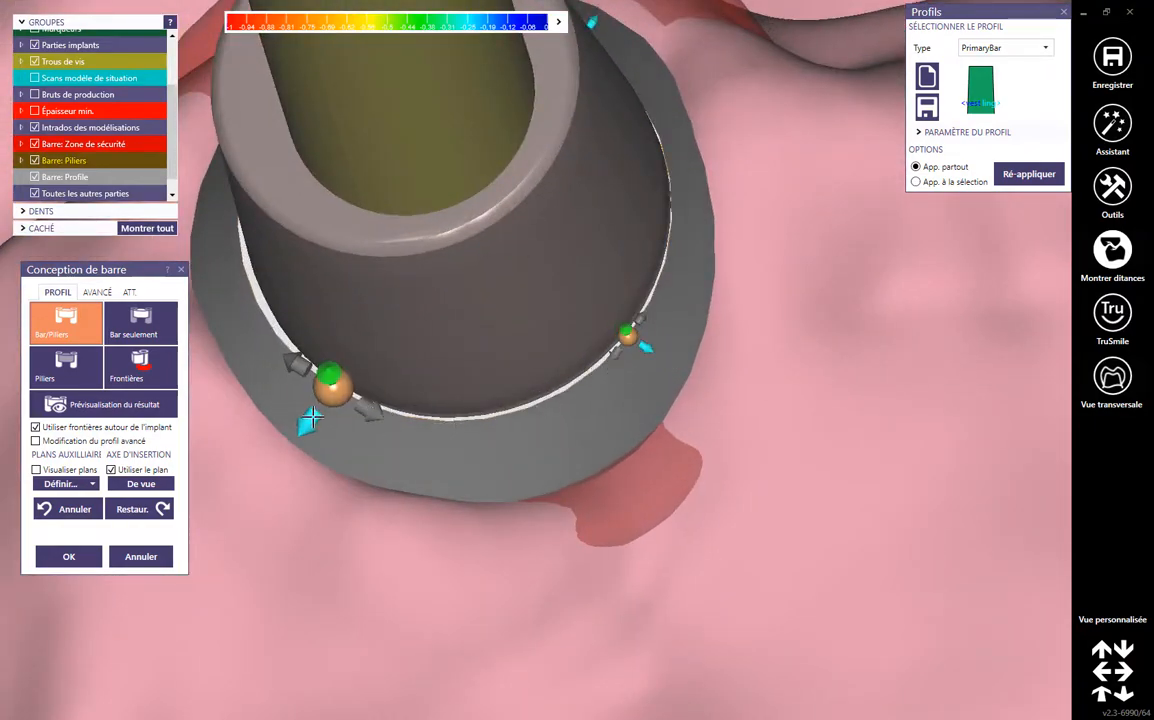
{"action": "left_click_drag", "start_coordinate": [313, 415], "coordinate": [311, 420]}
{"action": "right_click_drag", "start_coordinate": [311, 420], "coordinate": [380, 188]}
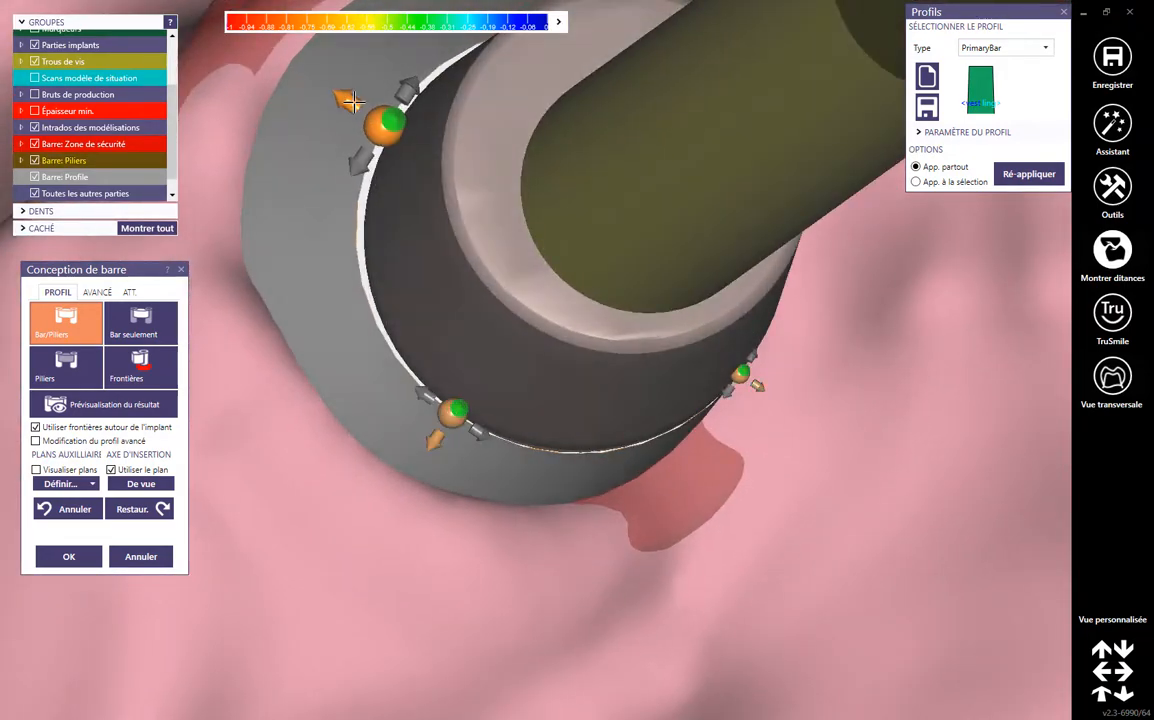
{"action": "left_click", "coordinate": [357, 104]}
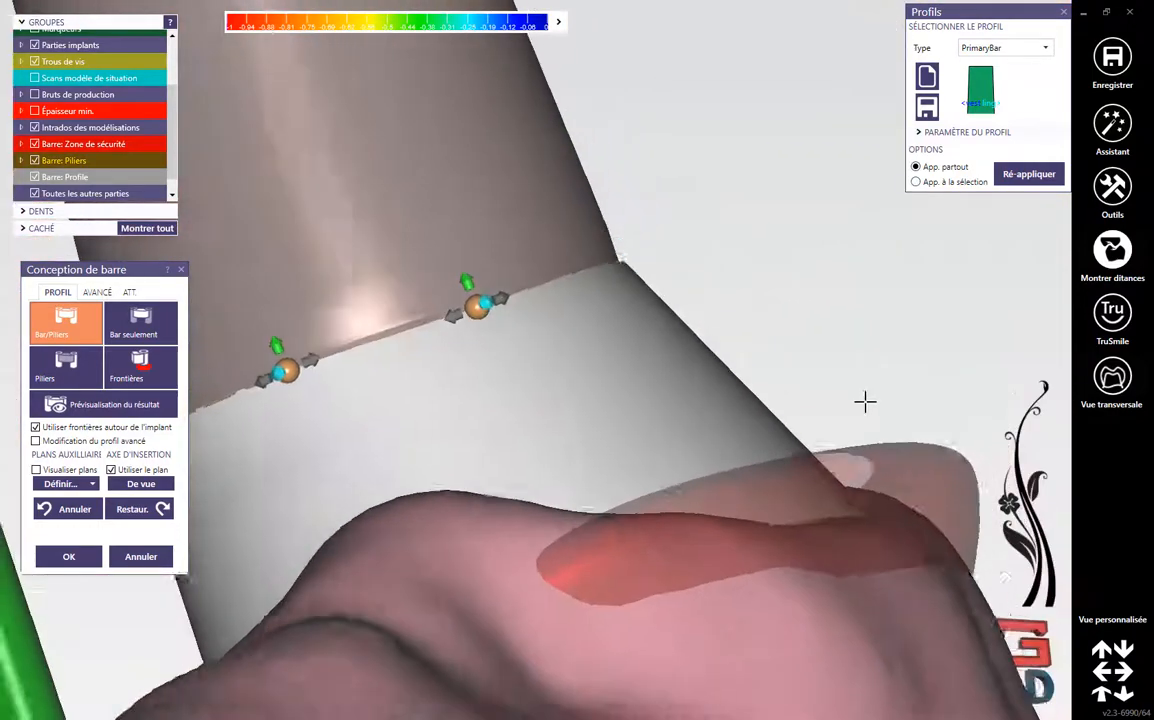
Check the right pillar's rim from the side and raise a rim point to meet the attachment's lower edge.
{"action": "scroll", "coordinate": [588, 354], "scroll_direction": "up", "scroll_amount": 3}
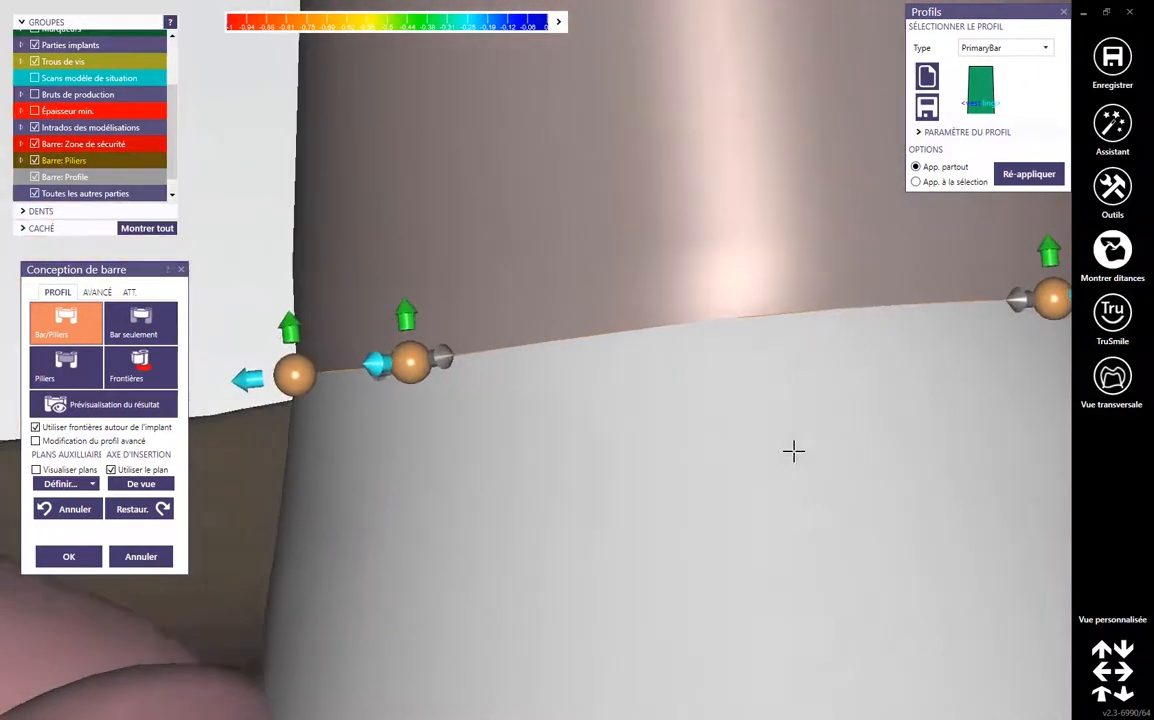
{"action": "middle_click", "coordinate": [890, 327]}
{"action": "right_click_drag", "start_coordinate": [842, 417], "coordinate": [811, 427]}
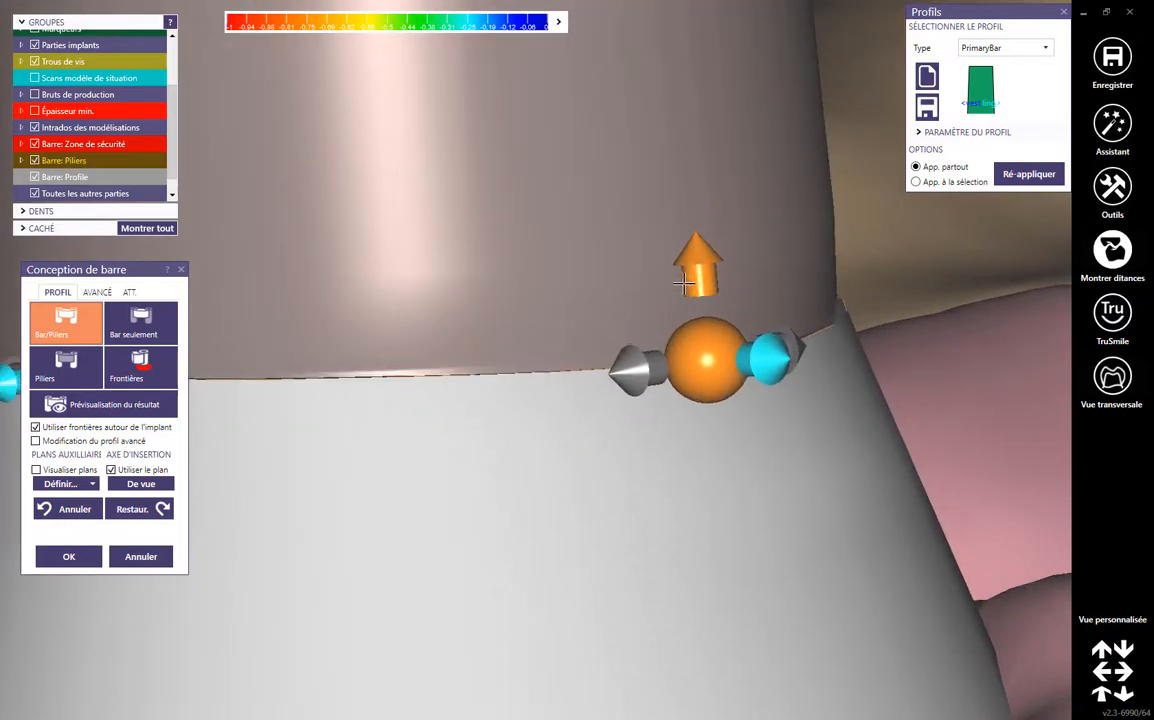
{"action": "scroll", "coordinate": [678, 270], "scroll_direction": "down", "scroll_amount": 4}
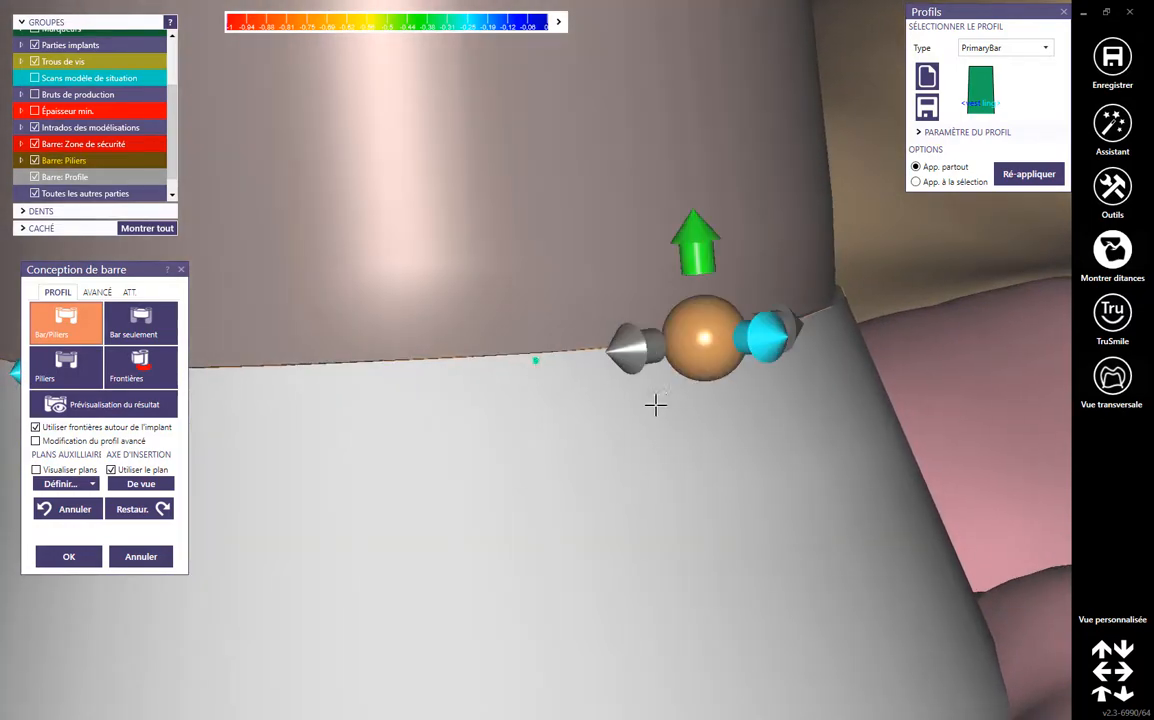
{"action": "scroll", "coordinate": [654, 404], "scroll_direction": "down", "scroll_amount": 4}
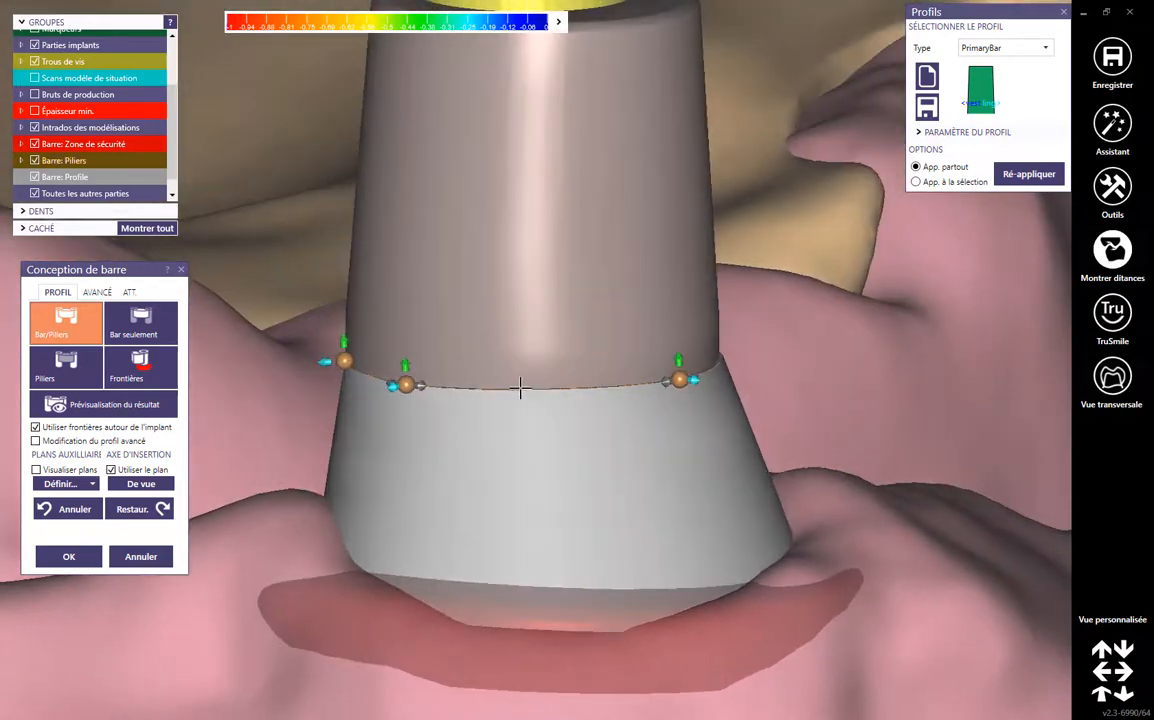
Add a control point midway along the front of the right pillar's rim and level the neighbouring points with the attachment.
{"action": "left_click", "coordinate": [530, 391]}
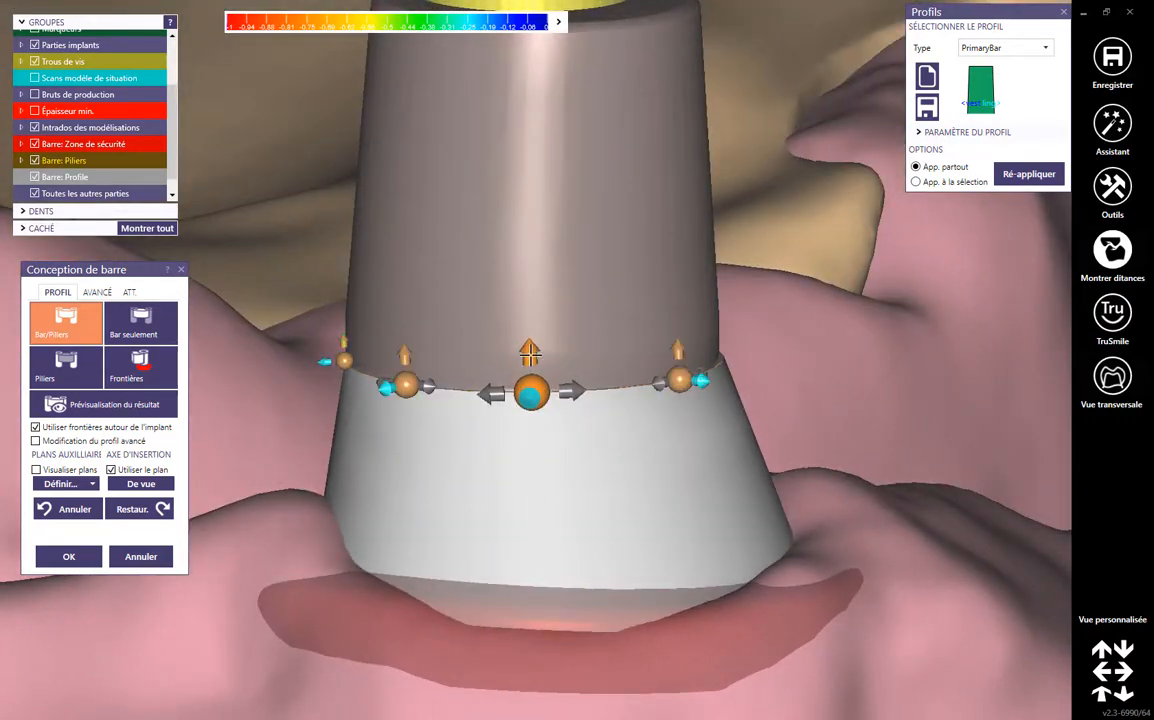
{"action": "middle_click_drag", "start_coordinate": [647, 452], "coordinate": [536, 361]}
{"action": "right_click_drag", "start_coordinate": [536, 361], "coordinate": [566, 312]}
{"action": "middle_click", "coordinate": [238, 324]}
{"action": "right_click_drag", "start_coordinate": [452, 294], "coordinate": [540, 337]}
{"action": "scroll", "coordinate": [540, 336], "scroll_direction": "up", "scroll_amount": 4}
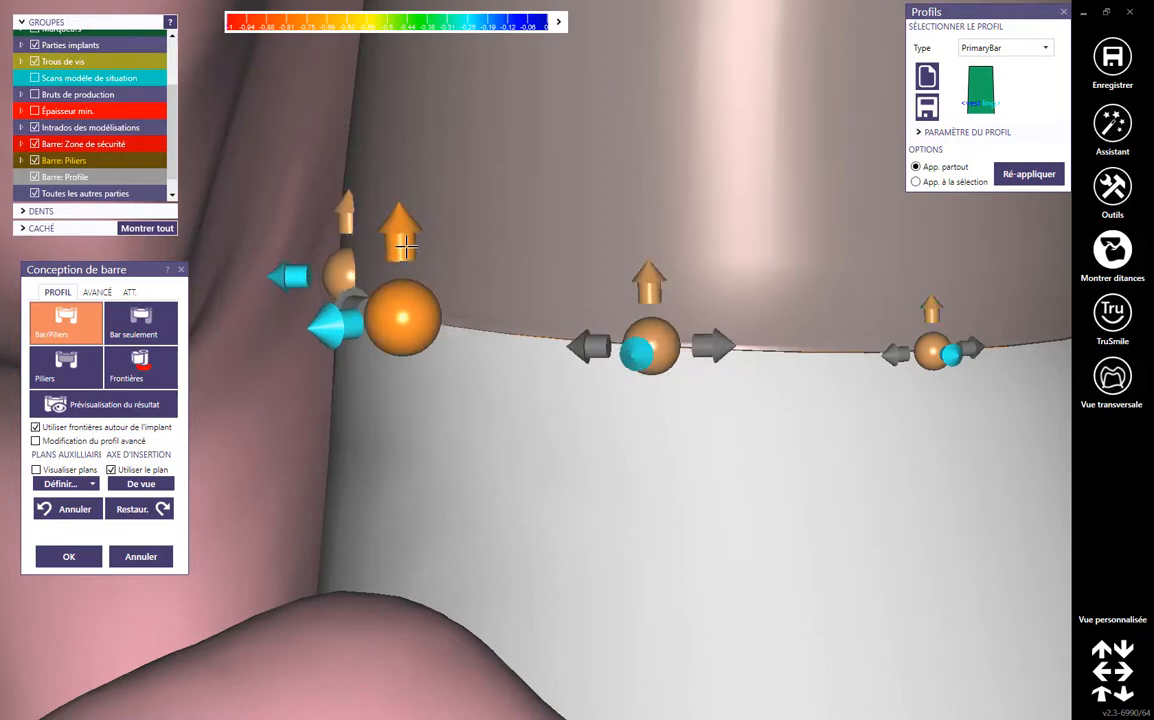
Accept the bar design, then merge and save the constructions.
{"action": "scroll", "coordinate": [540, 337], "scroll_direction": "down", "scroll_amount": 5}
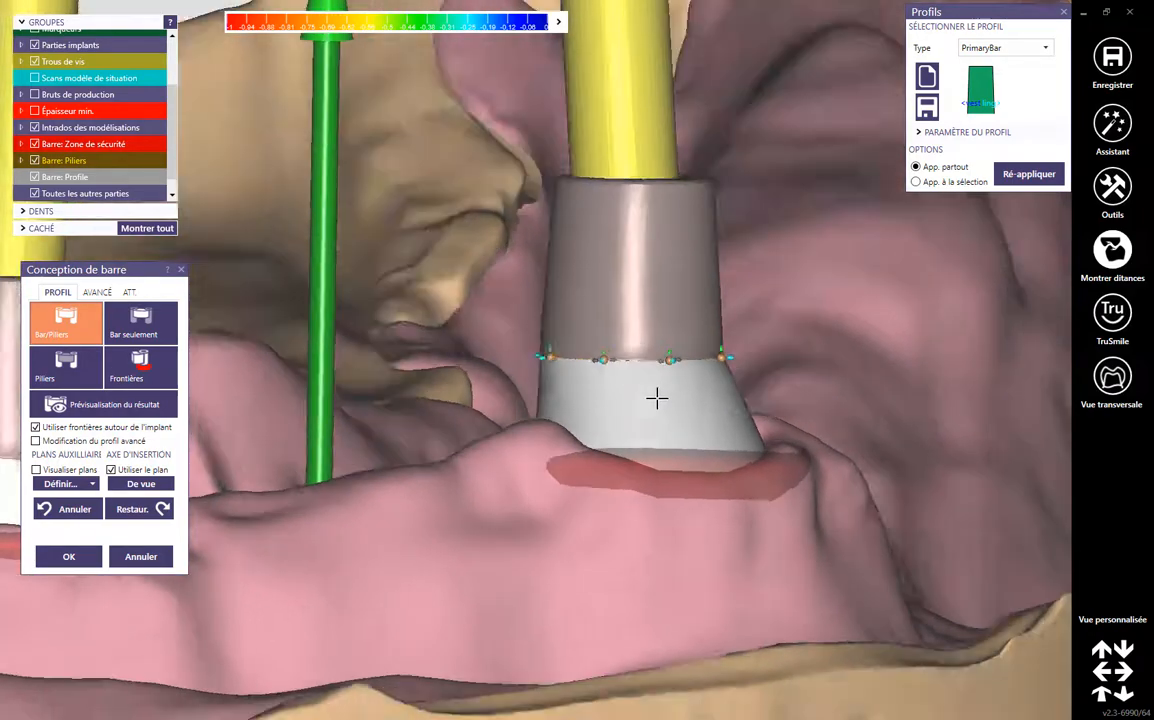
{"action": "right_click_drag", "start_coordinate": [657, 398], "coordinate": [645, 525]}
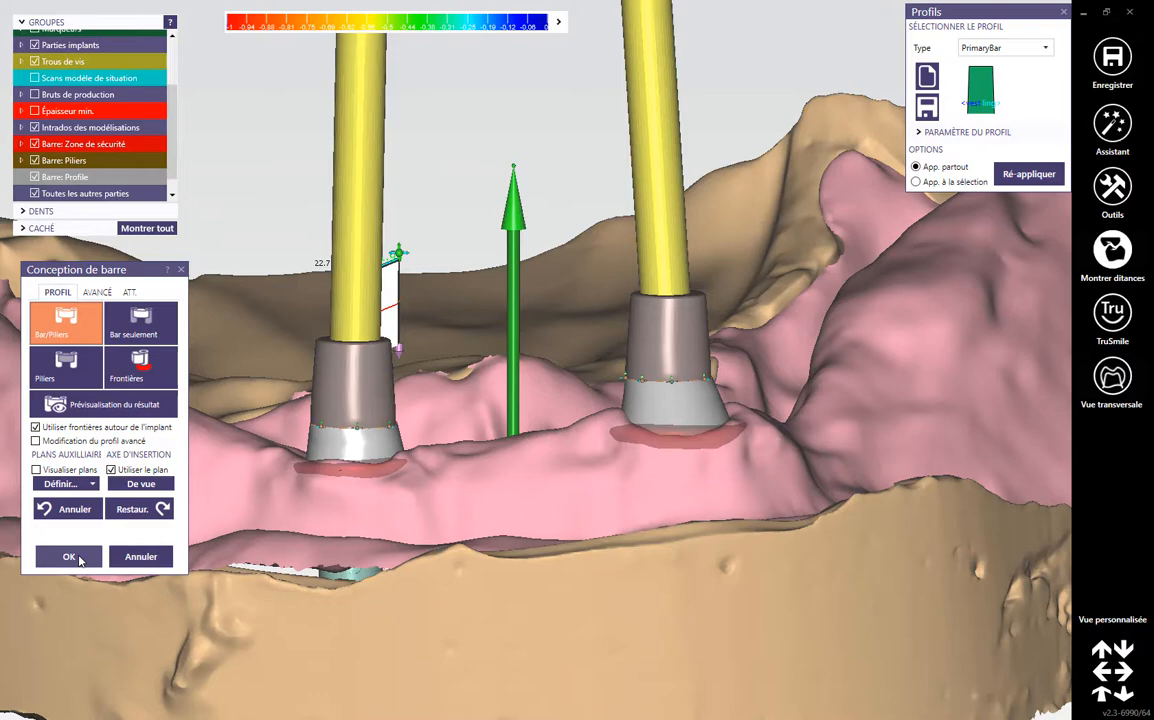
{"action": "left_click", "coordinate": [68, 557]}
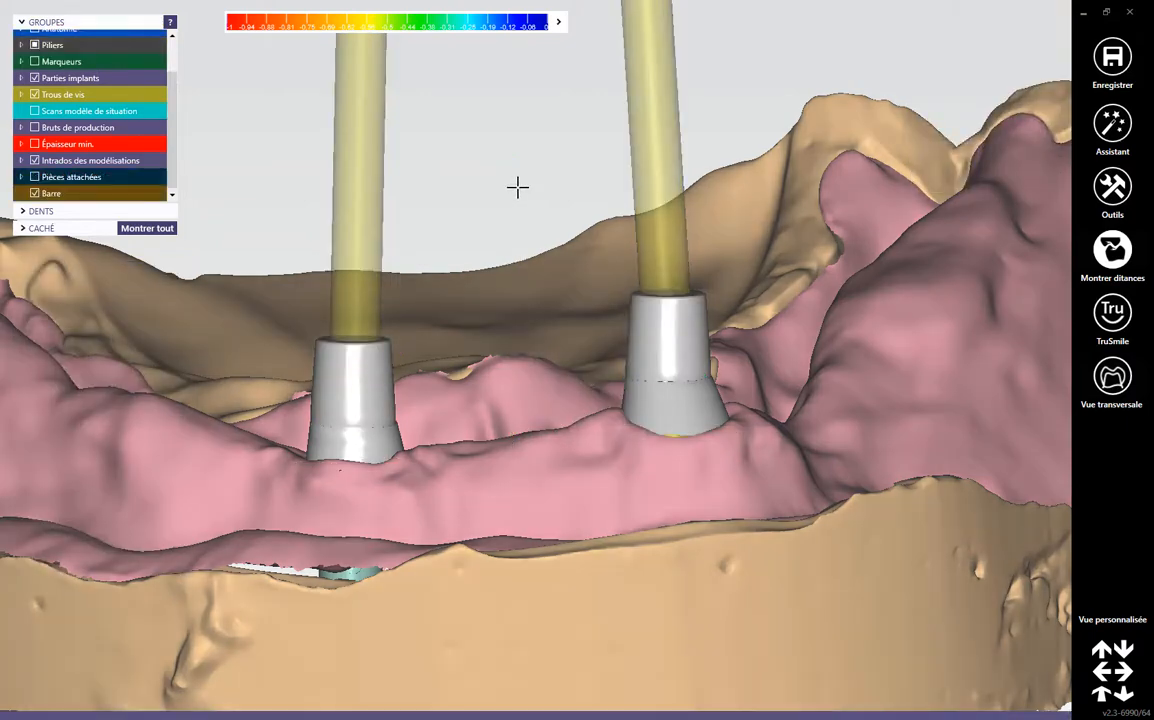
{"action": "right_click", "coordinate": [528, 187]}
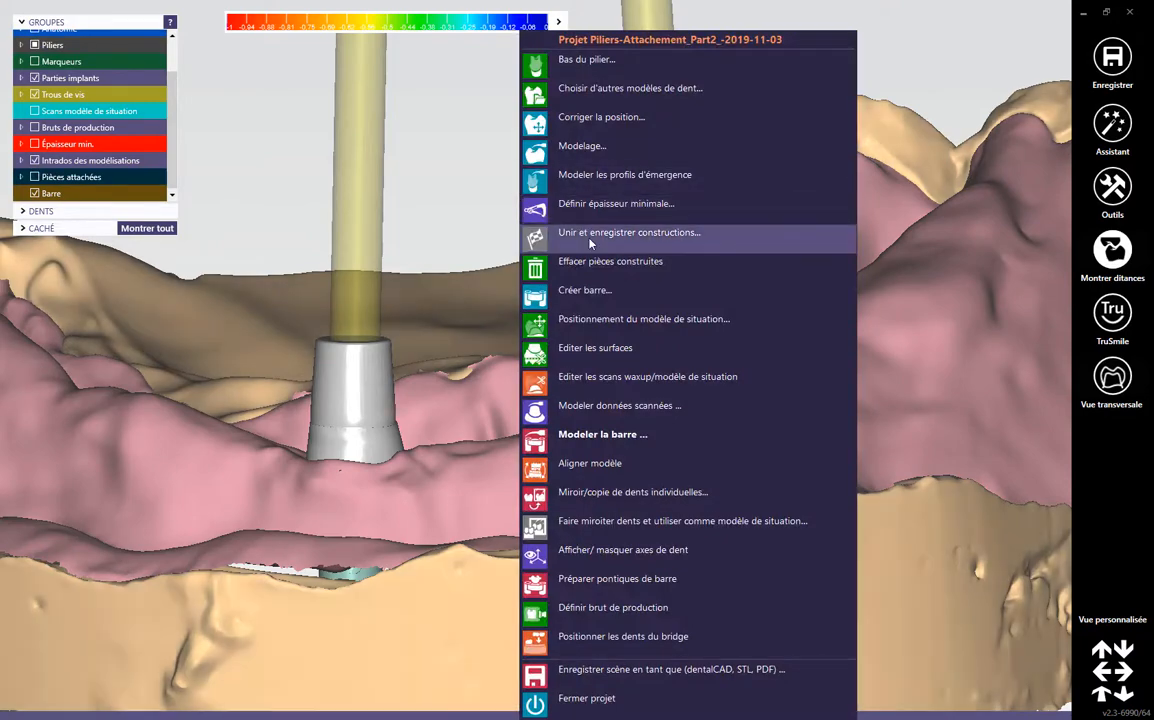
{"action": "left_click", "coordinate": [530, 232]}
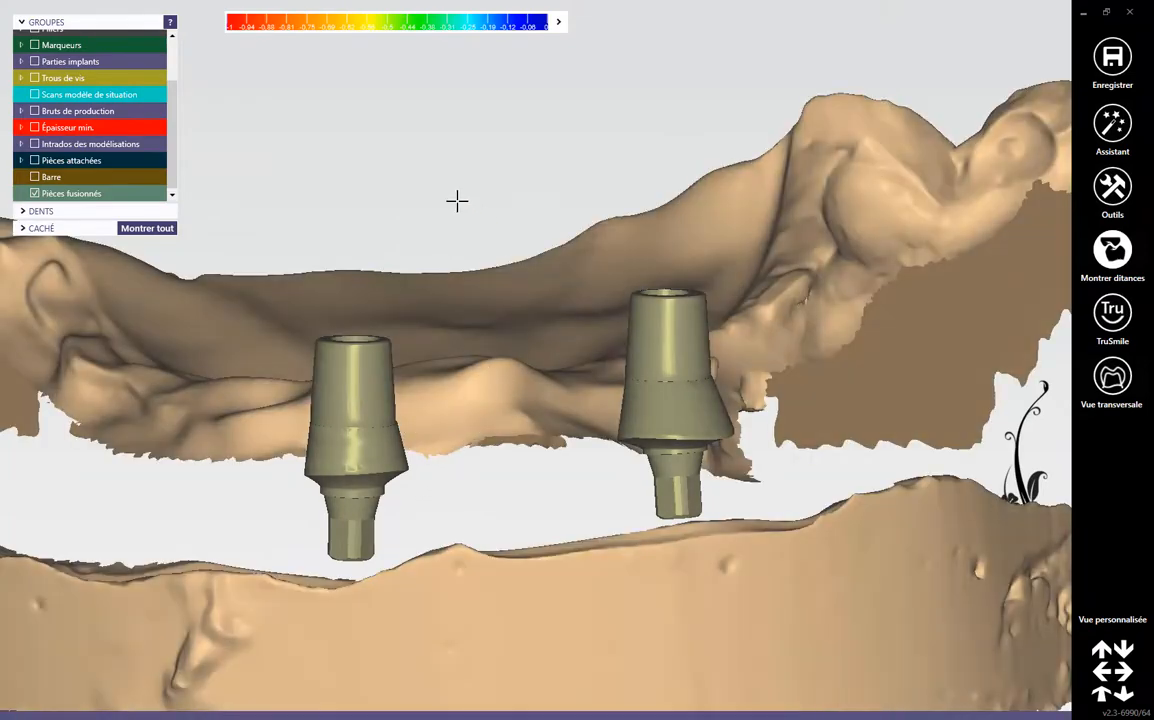
Show the gingiva scan again and view the merged pillars against the gum.
{"action": "right_click_drag", "start_coordinate": [473, 217], "coordinate": [188, 149]}
{"action": "scroll", "coordinate": [174, 121], "scroll_direction": "up", "scroll_amount": 2}
{"action": "scroll", "coordinate": [162, 139], "scroll_direction": "up", "scroll_amount": 1}
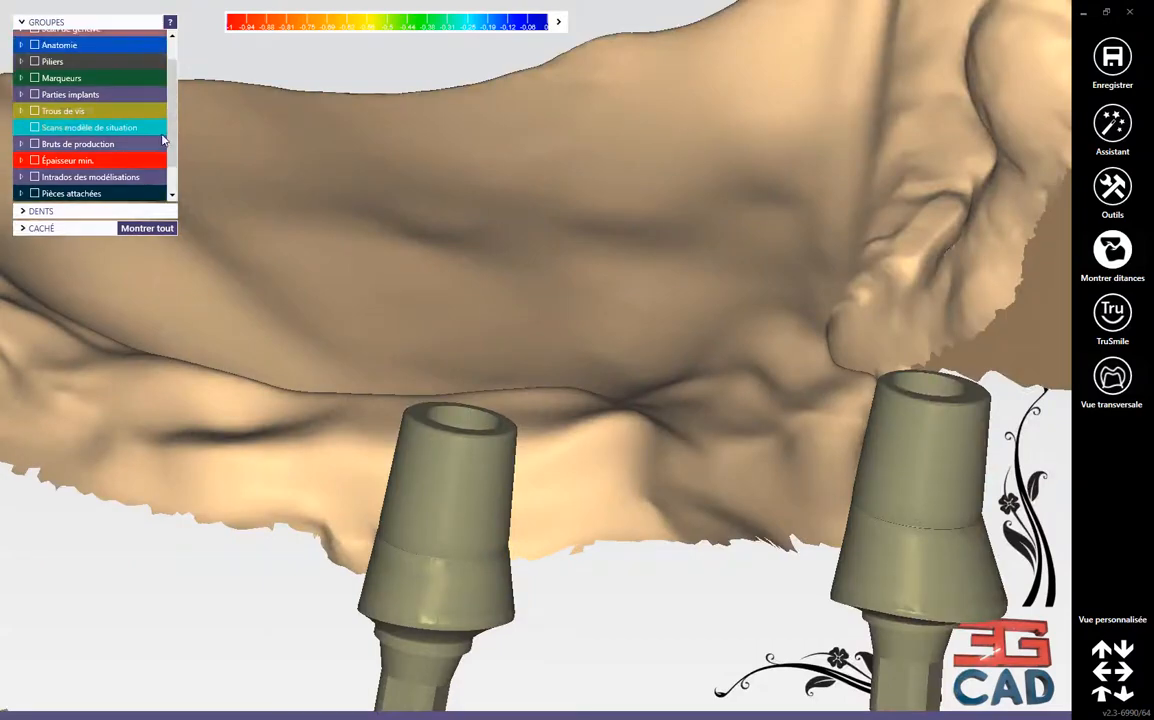
{"action": "scroll", "coordinate": [168, 139], "scroll_direction": "up", "scroll_amount": 2}
{"action": "left_click", "coordinate": [35, 55]}
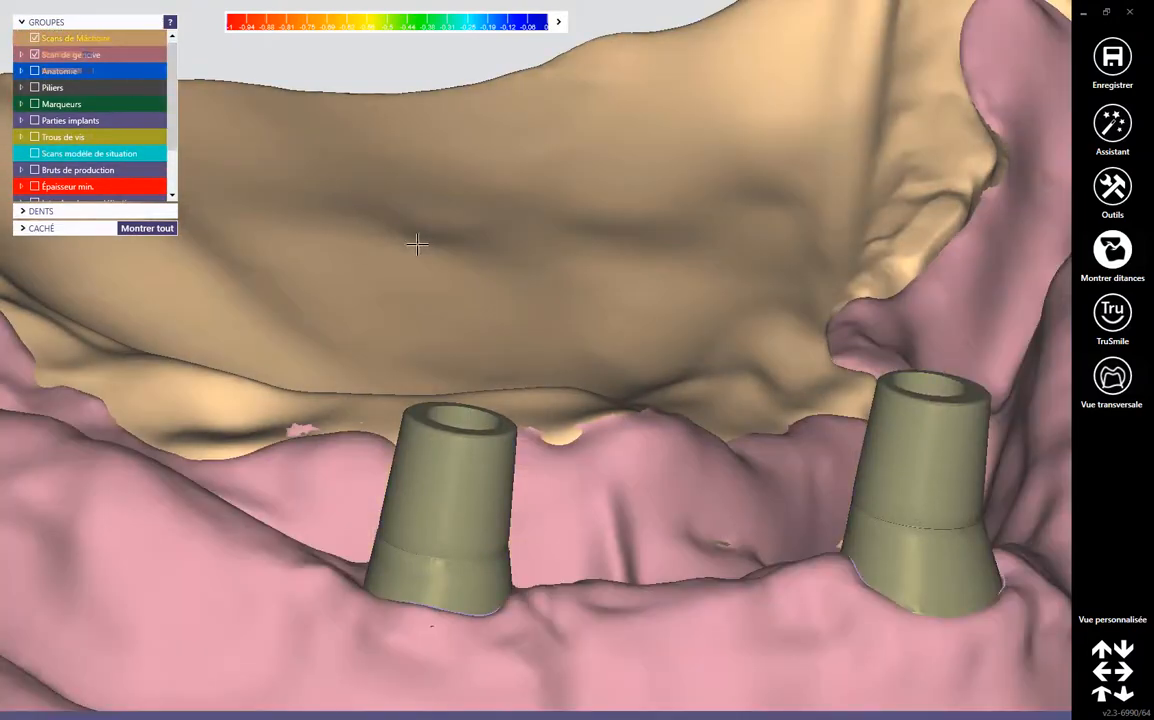
{"action": "scroll", "coordinate": [415, 242], "scroll_direction": "down", "scroll_amount": 2}
{"action": "right_click_drag", "start_coordinate": [415, 242], "coordinate": [587, 368]}
{"action": "middle_click_drag", "start_coordinate": [587, 368], "coordinate": [701, 296]}
{"action": "right_click_drag", "start_coordinate": [701, 296], "coordinate": [660, 330]}
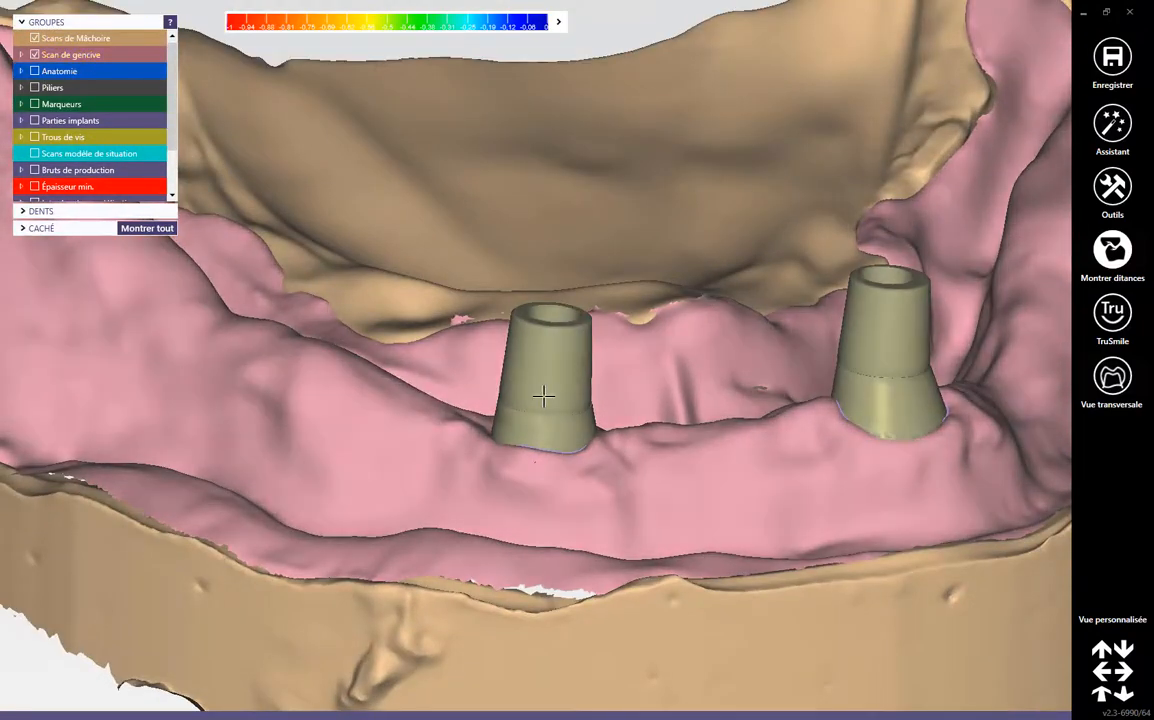
Open free modelling for the merged pillars and set up Smooth/Flatten with the fine brush type at a small size.
{"action": "right_click", "coordinate": [543, 397]}
{"action": "left_click", "coordinate": [619, 230]}
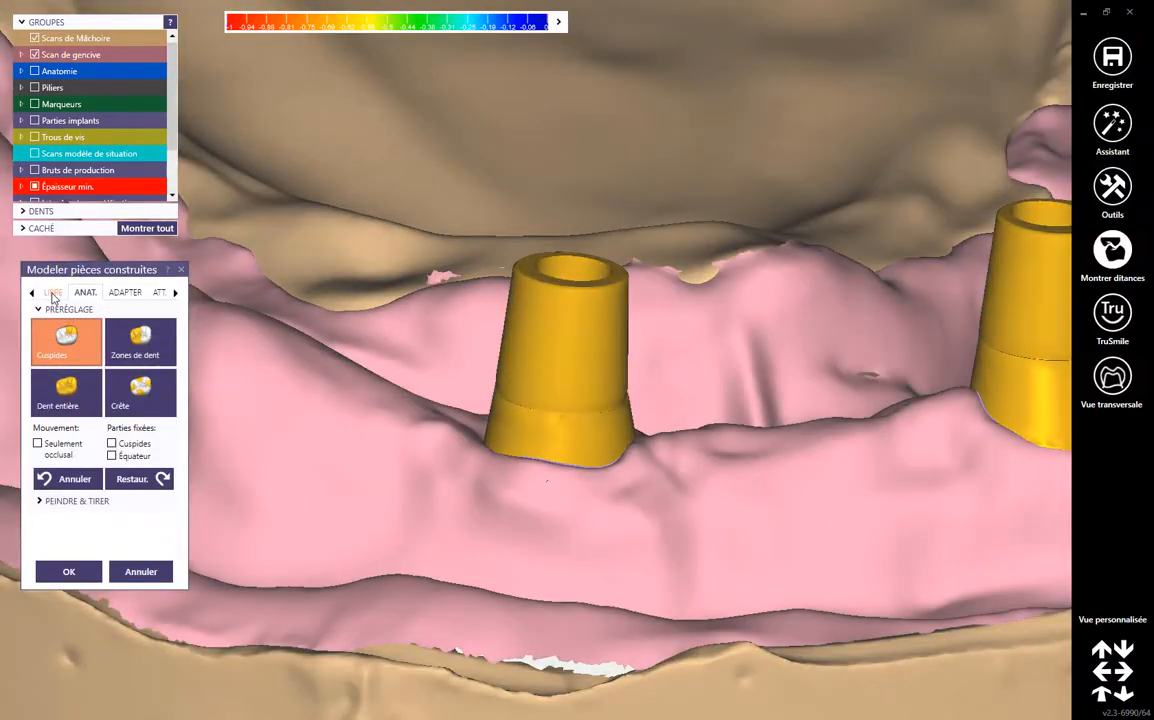
{"action": "left_click", "coordinate": [54, 292]}
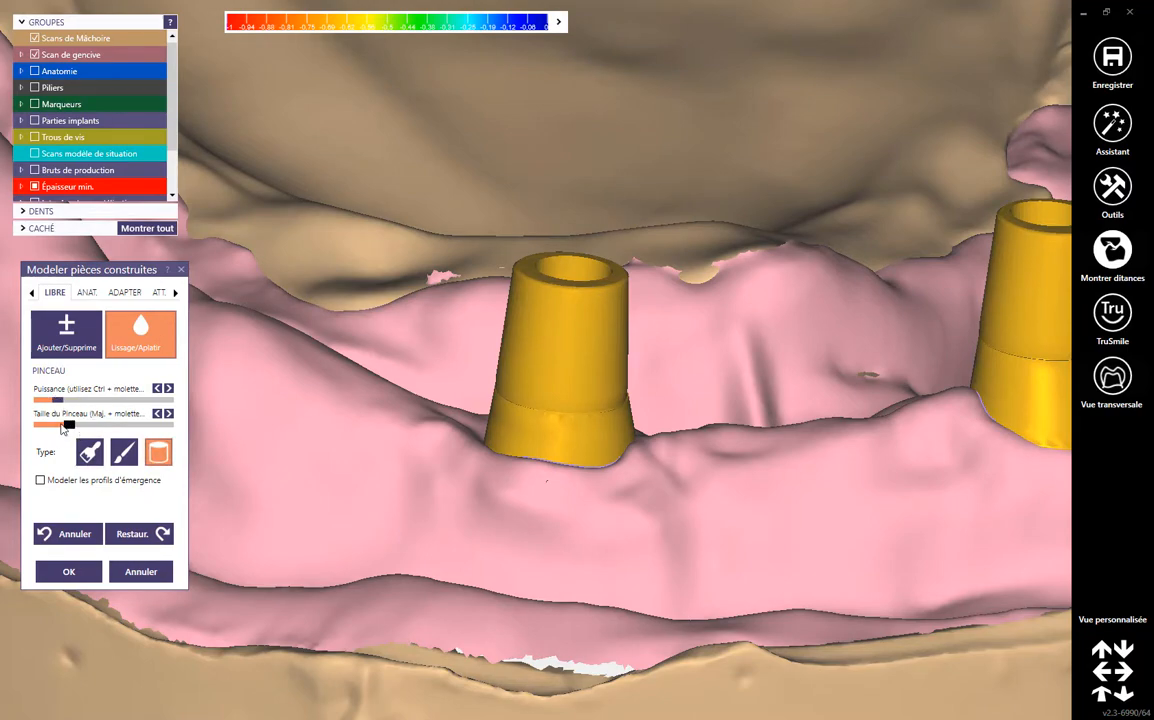
{"action": "scroll", "coordinate": [515, 394], "scroll_direction": "up", "scroll_amount": 5}
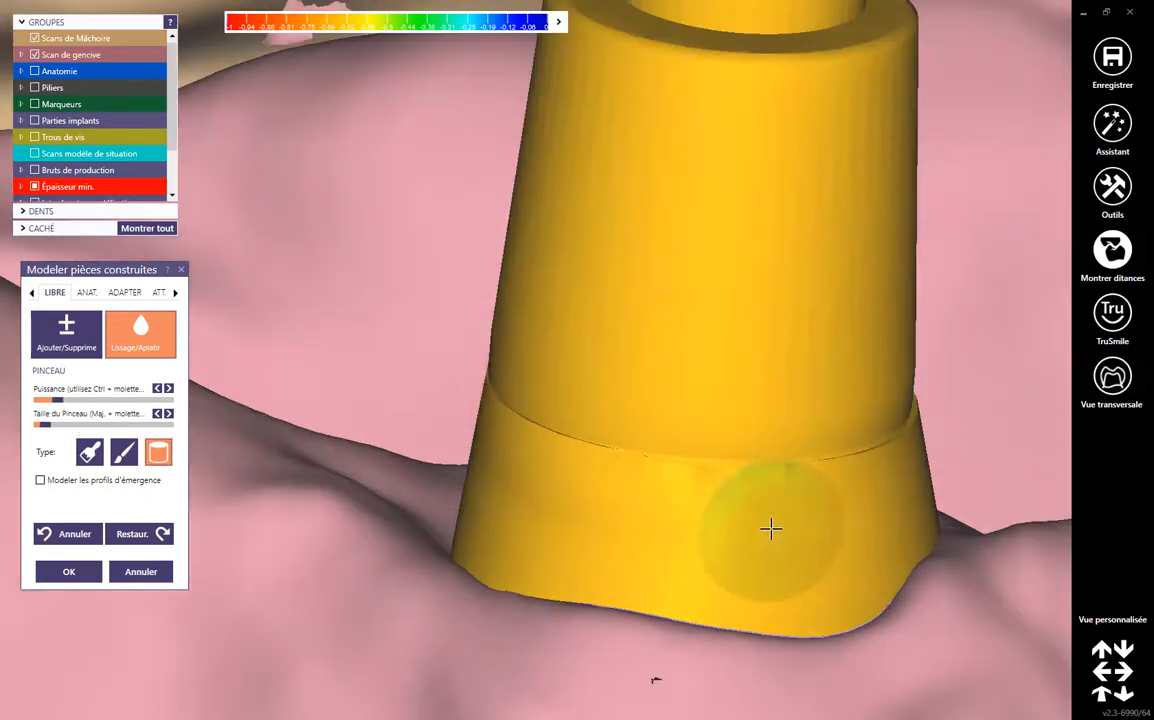
{"action": "right_click_drag", "start_coordinate": [770, 528], "coordinate": [770, 535]}
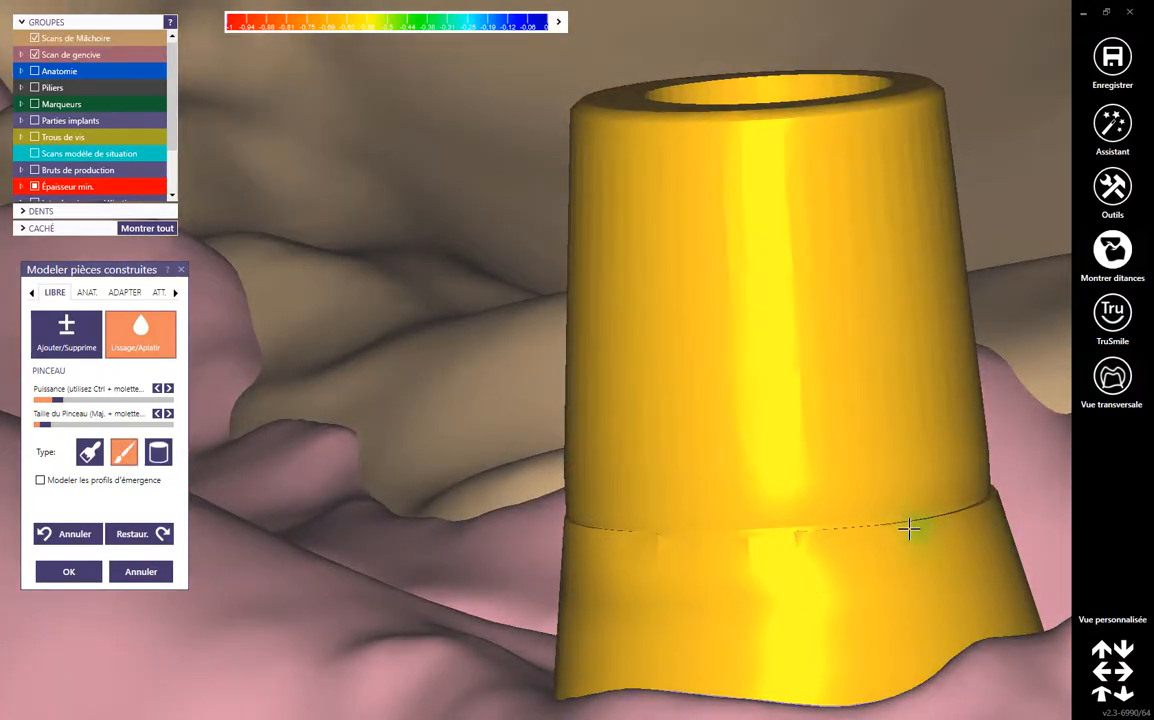
Smooth the seam between collar and attachment all the way around the left pillar.
{"action": "left_click_drag", "start_coordinate": [909, 529], "coordinate": [748, 544]}
{"action": "right_click_drag", "start_coordinate": [732, 568], "coordinate": [615, 509]}
{"action": "mouse_move", "coordinate": [615, 509]}
{"action": "left_mouse_down"}
{"action": "mouse_move", "coordinate": [644, 484]}
{"action": "mouse_move", "coordinate": [538, 468]}
{"action": "left_mouse_up"}
{"action": "right_click_drag", "start_coordinate": [510, 460], "coordinate": [505, 377]}
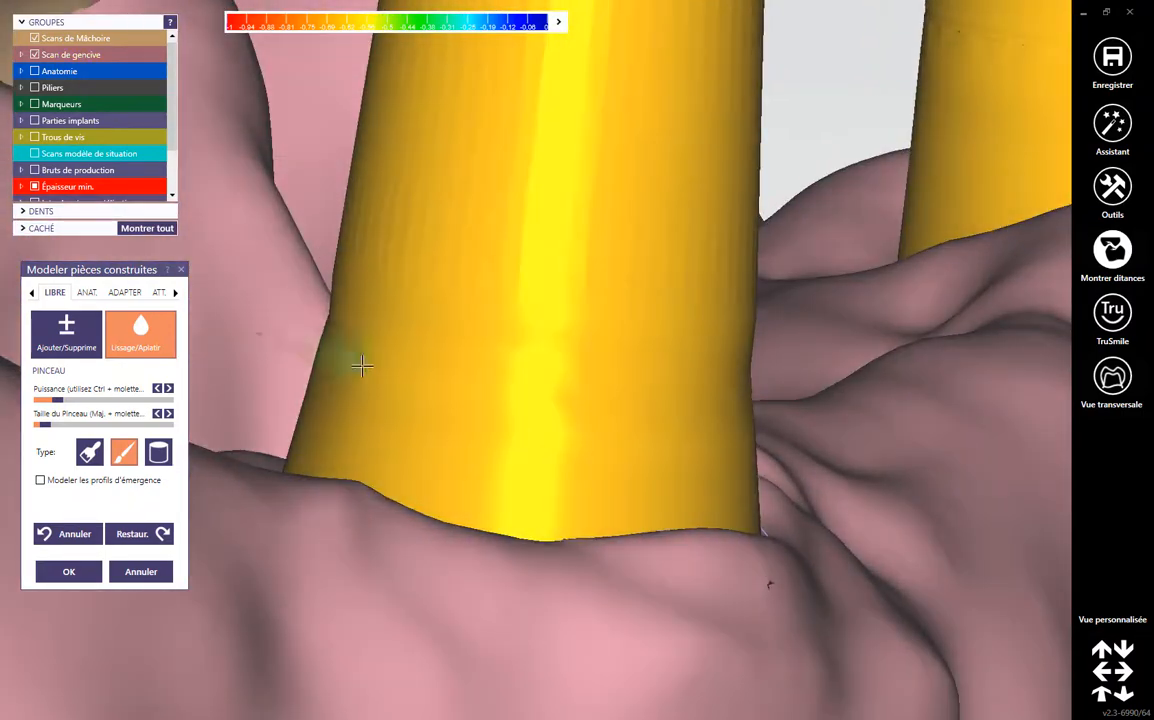
{"action": "right_click_drag", "start_coordinate": [362, 366], "coordinate": [371, 379]}
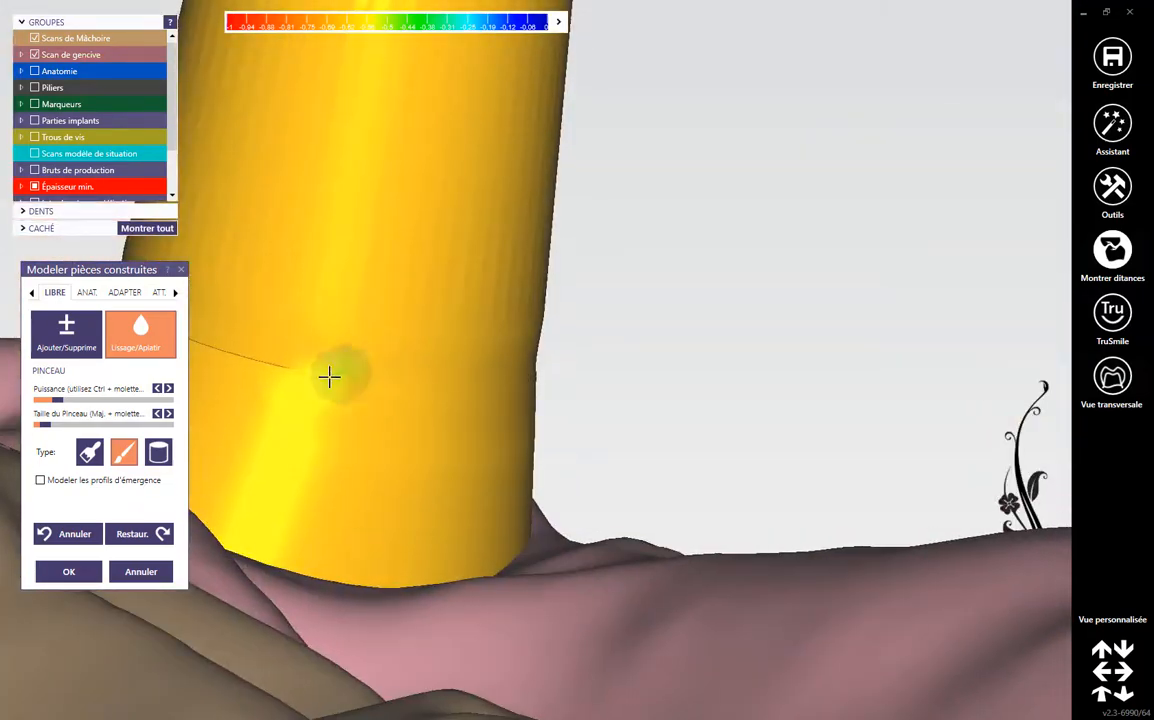
{"action": "left_click_drag", "start_coordinate": [330, 376], "coordinate": [243, 362]}
{"action": "right_click_drag", "start_coordinate": [251, 349], "coordinate": [515, 362]}
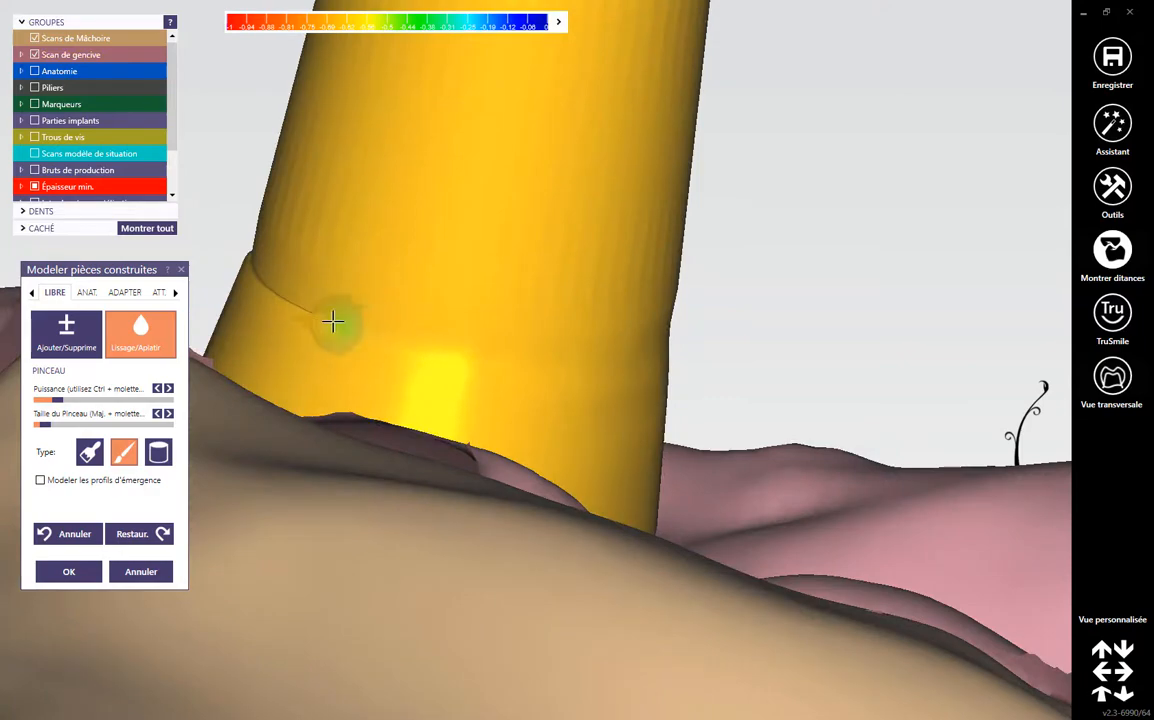
{"action": "right_click_drag", "start_coordinate": [291, 290], "coordinate": [494, 381]}
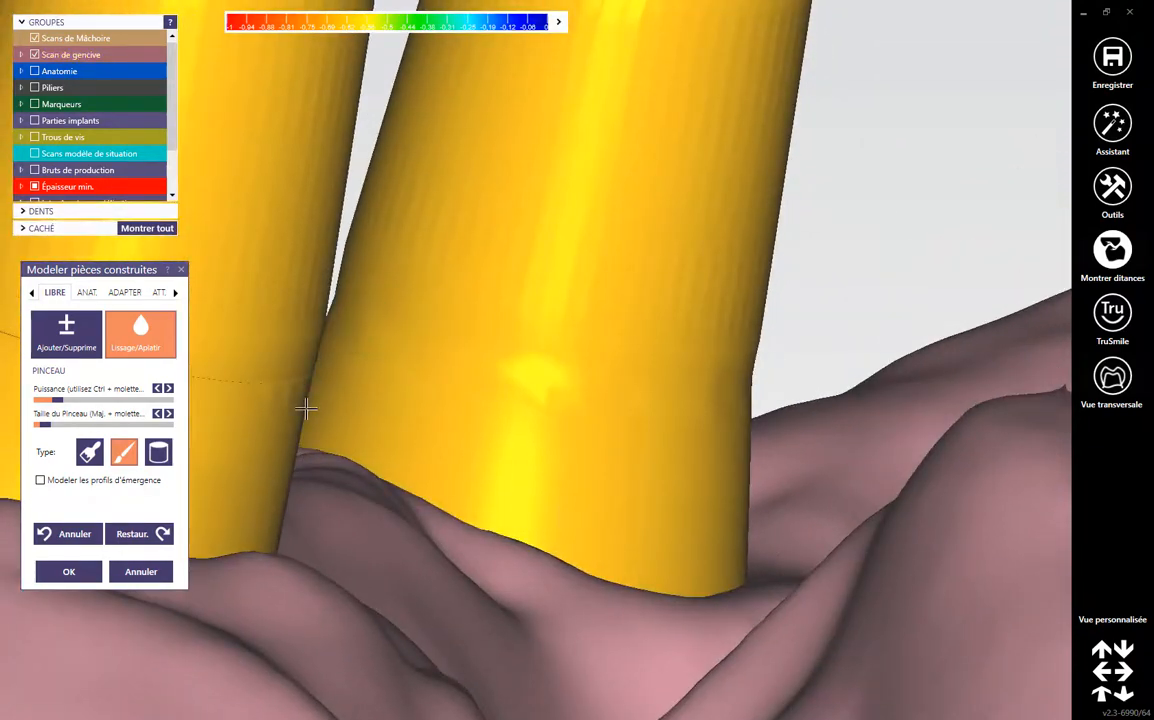
Smooth the seam between collar and attachment all the way around the right pillar.
{"action": "middle_click", "coordinate": [268, 376]}
{"action": "right_click_drag", "start_coordinate": [304, 407], "coordinate": [337, 425]}
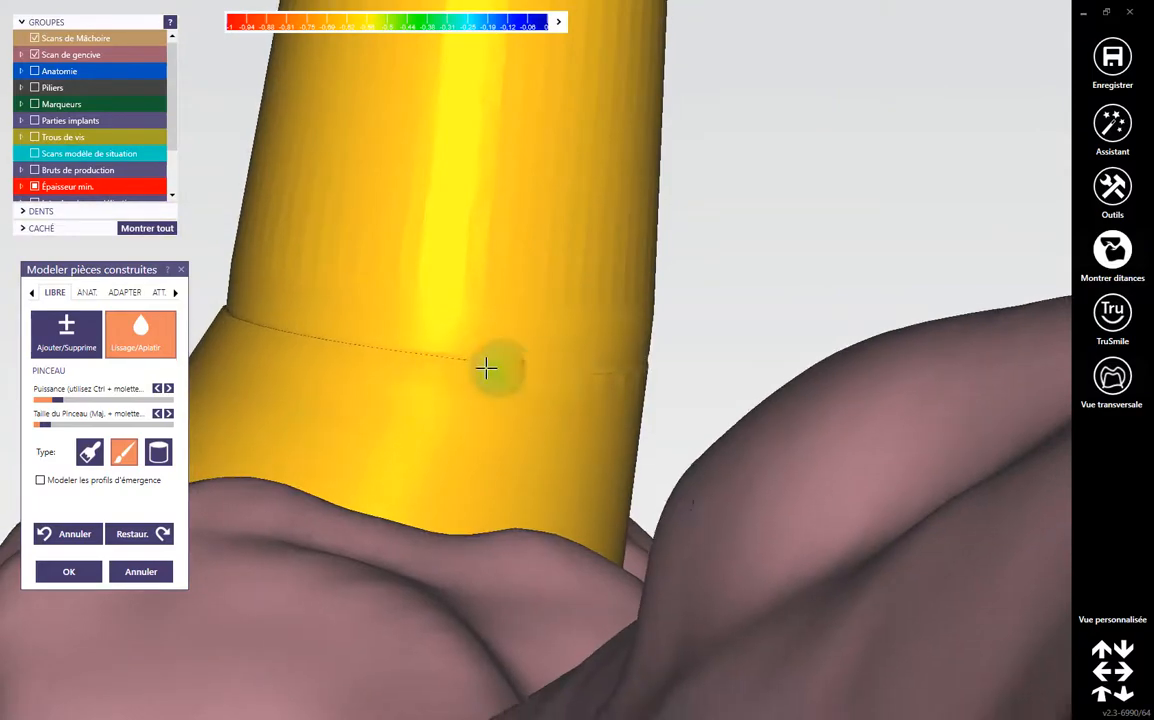
{"action": "left_click_drag", "start_coordinate": [486, 369], "coordinate": [343, 345]}
{"action": "mouse_move", "coordinate": [523, 408]}
{"action": "right_mouse_down"}
{"action": "mouse_move", "coordinate": [502, 399]}
{"action": "mouse_move", "coordinate": [531, 401]}
{"action": "right_mouse_up"}
{"action": "left_click_drag", "start_coordinate": [582, 362], "coordinate": [678, 349]}
{"action": "right_click_drag", "start_coordinate": [754, 325], "coordinate": [754, 332]}
{"action": "left_click_drag", "start_coordinate": [692, 341], "coordinate": [776, 265]}
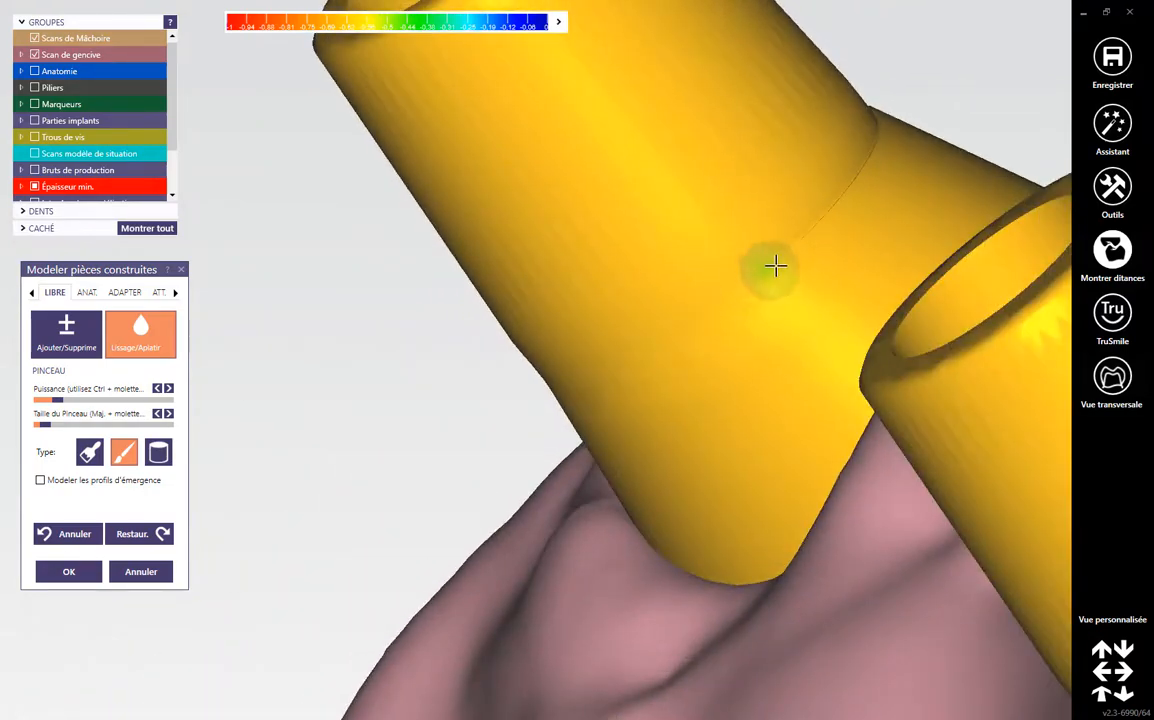
{"action": "right_click_drag", "start_coordinate": [852, 211], "coordinate": [534, 428]}
{"action": "right_click_drag", "start_coordinate": [534, 427], "coordinate": [545, 358]}
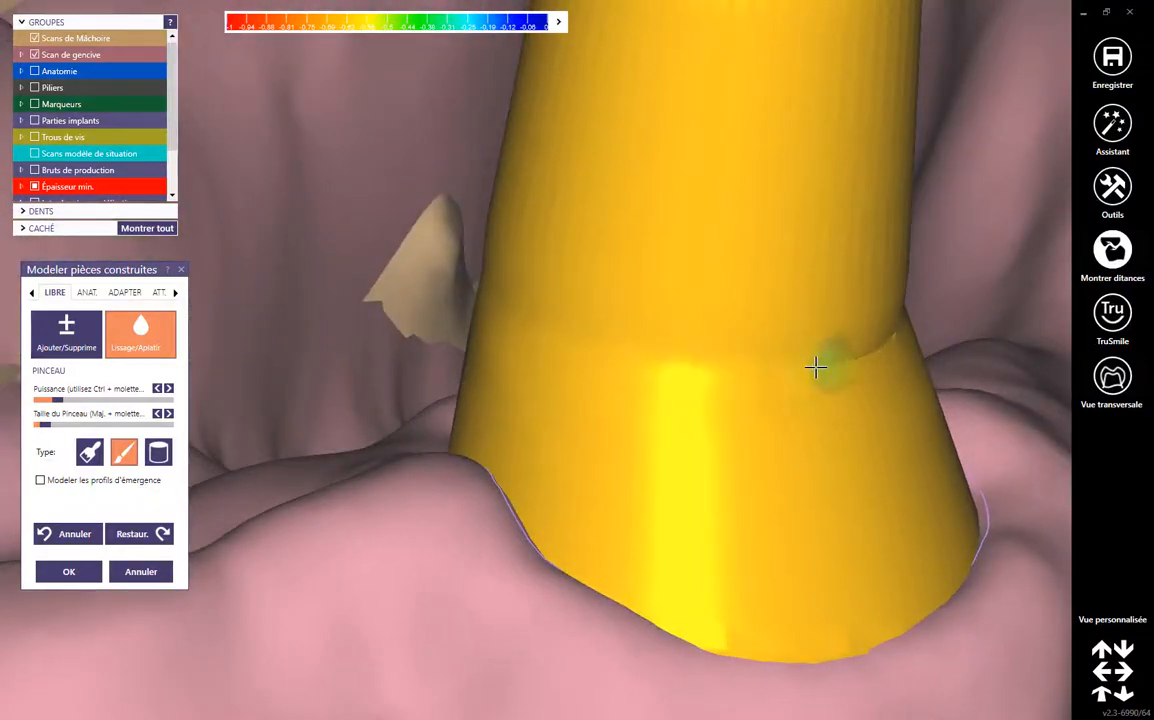
{"action": "mouse_move", "coordinate": [816, 368]}
{"action": "right_mouse_down"}
{"action": "mouse_move", "coordinate": [783, 378]}
{"action": "mouse_move", "coordinate": [818, 358]}
{"action": "right_mouse_up"}
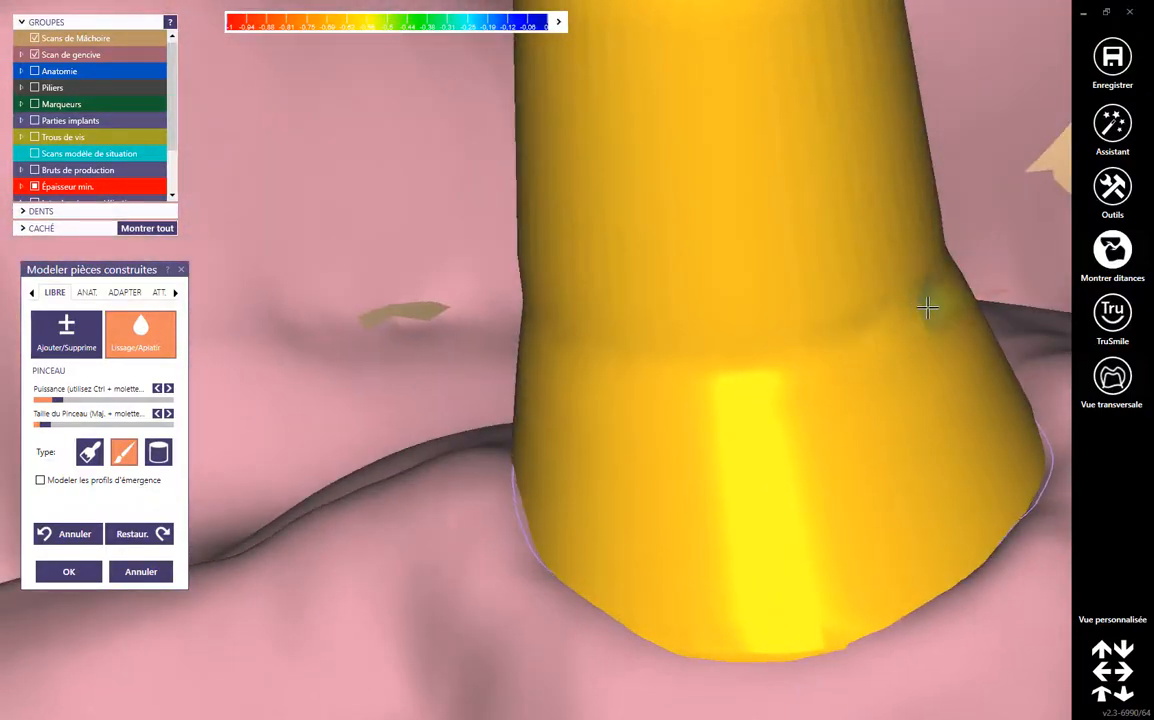
Look over both smoothed pillars, accept the free modelling and save the changes to the STL file.
{"action": "scroll", "coordinate": [924, 336], "scroll_direction": "down", "scroll_amount": 3}
{"action": "right_click_drag", "start_coordinate": [876, 407], "coordinate": [878, 407]}
{"action": "scroll", "coordinate": [878, 407], "scroll_direction": "down", "scroll_amount": 3}
{"action": "right_click_drag", "start_coordinate": [858, 482], "coordinate": [860, 493]}
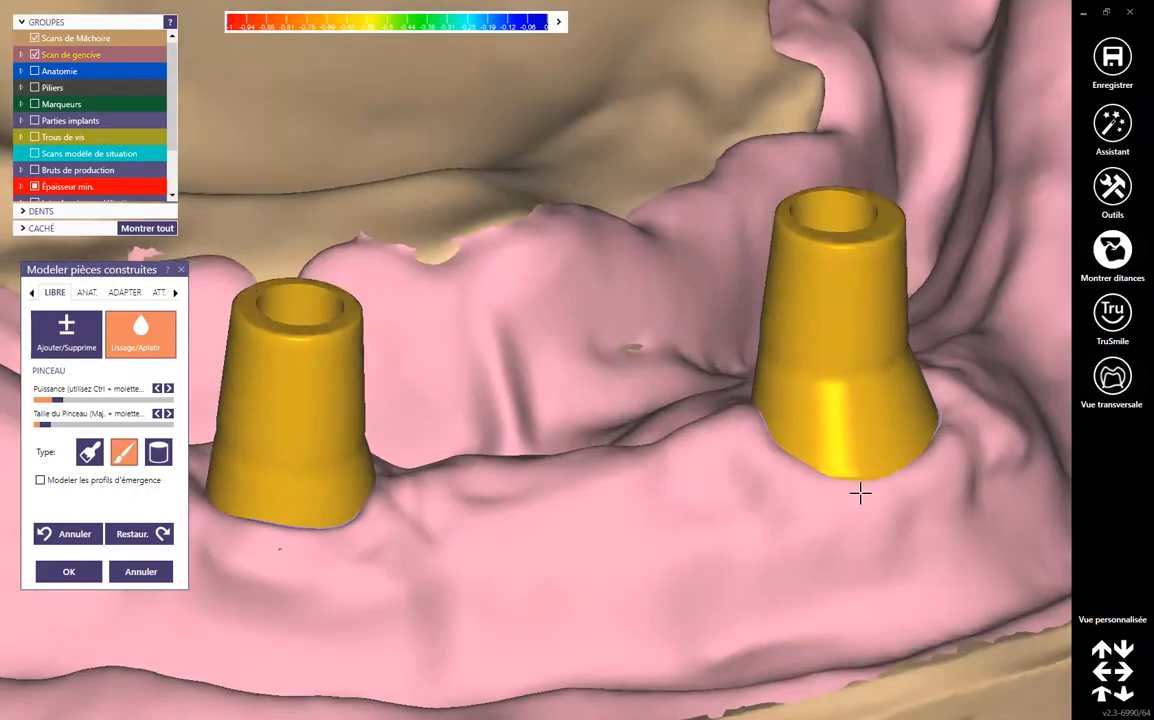
{"action": "scroll", "coordinate": [598, 543], "scroll_direction": "down", "scroll_amount": 3}
{"action": "right_click_drag", "start_coordinate": [543, 493], "coordinate": [669, 472]}
{"action": "left_click", "coordinate": [70, 572]}
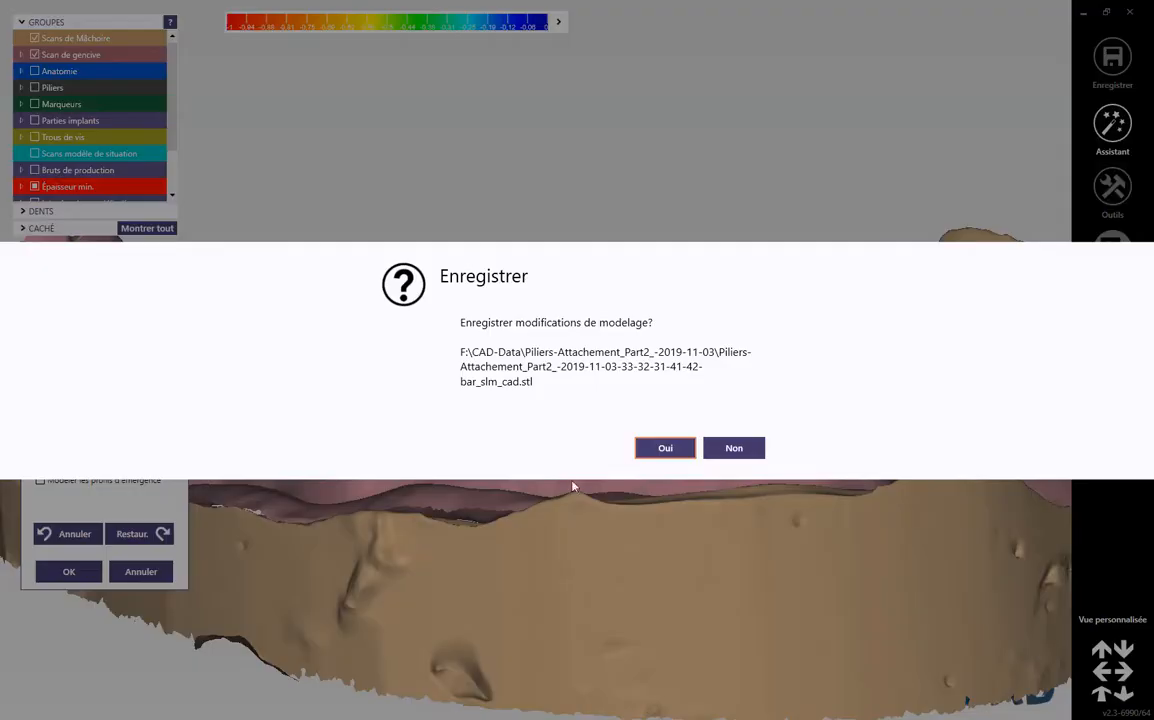
{"action": "left_click", "coordinate": [665, 447]}
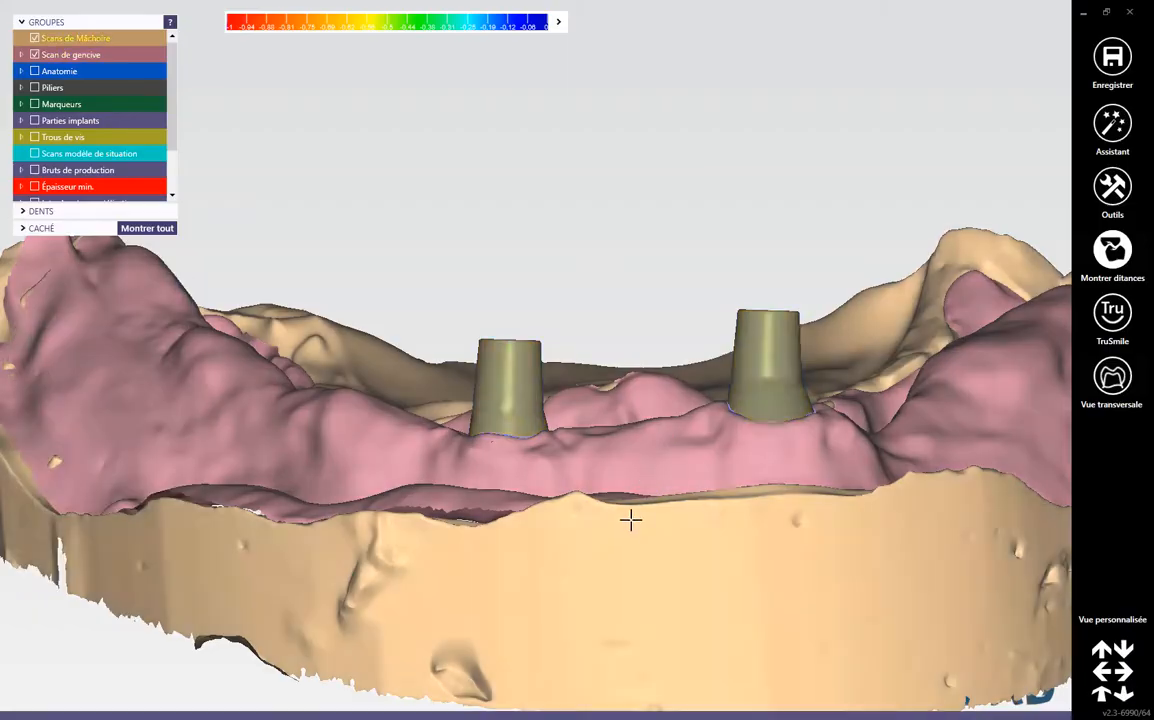
{"action": "scroll", "coordinate": [549, 456], "scroll_direction": "up", "scroll_amount": 3}
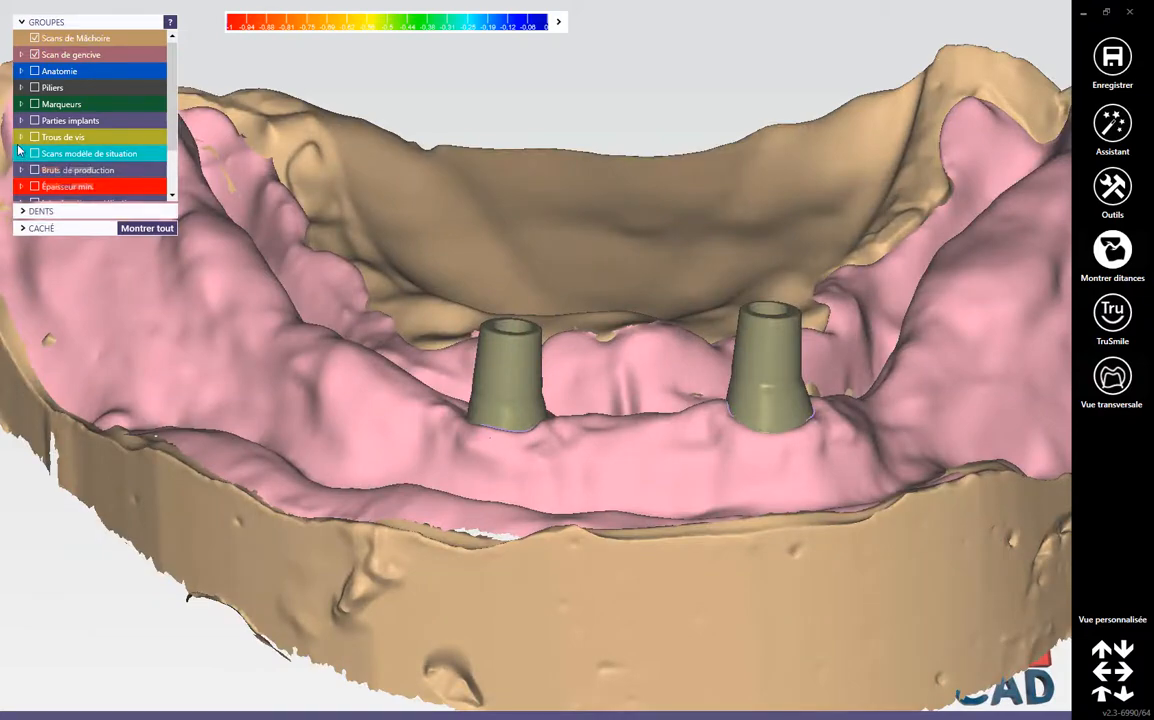